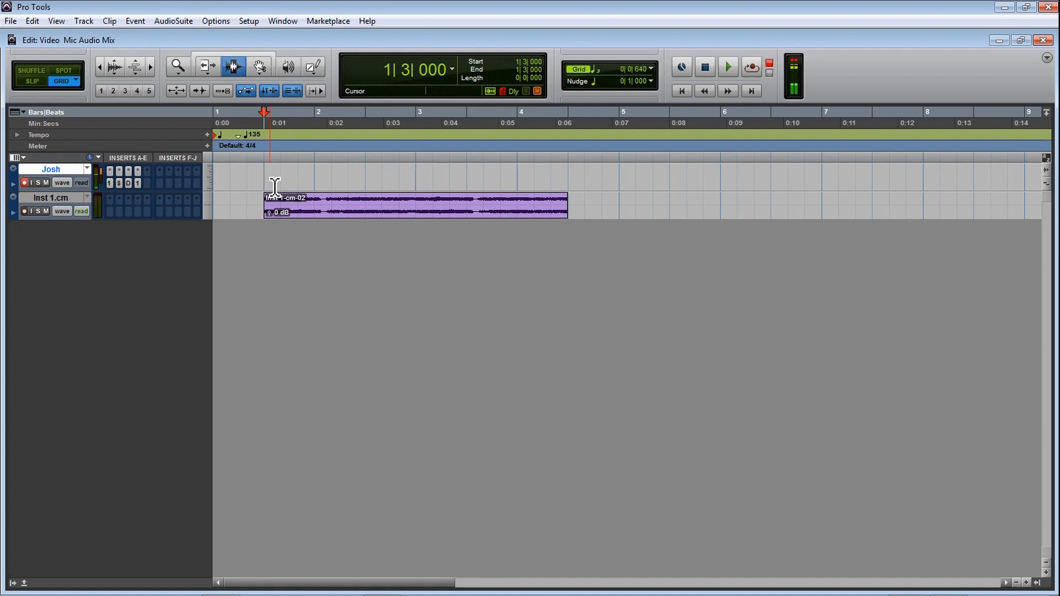
Step: Select the whole clip on the Inst 1.cm track, try duplicating it once directly behind itself, and undo the duplicate
drag(266, 209, 507, 215)
click(435, 209)
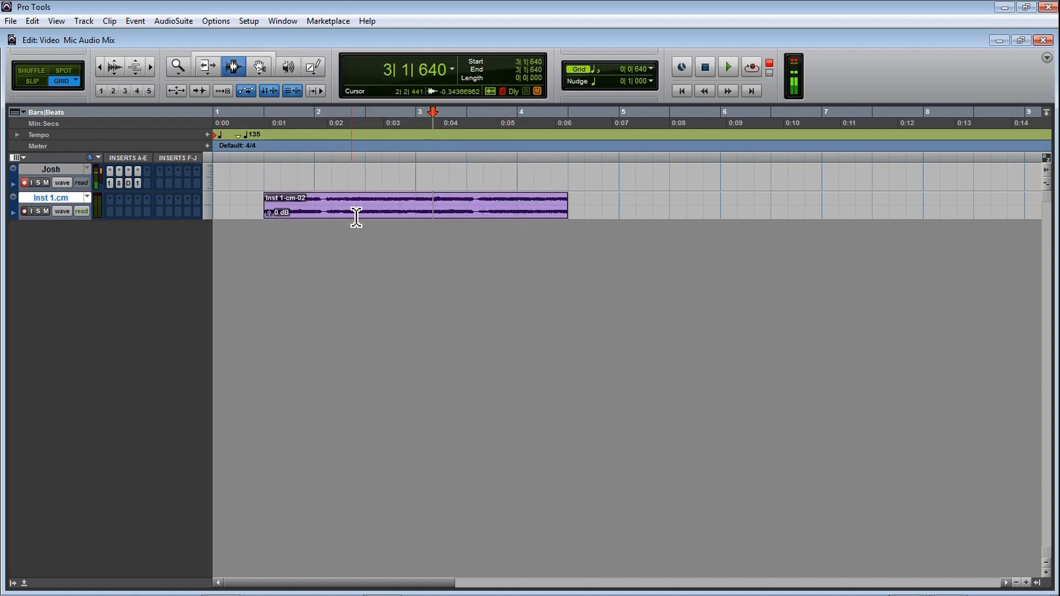
drag(266, 213, 573, 215)
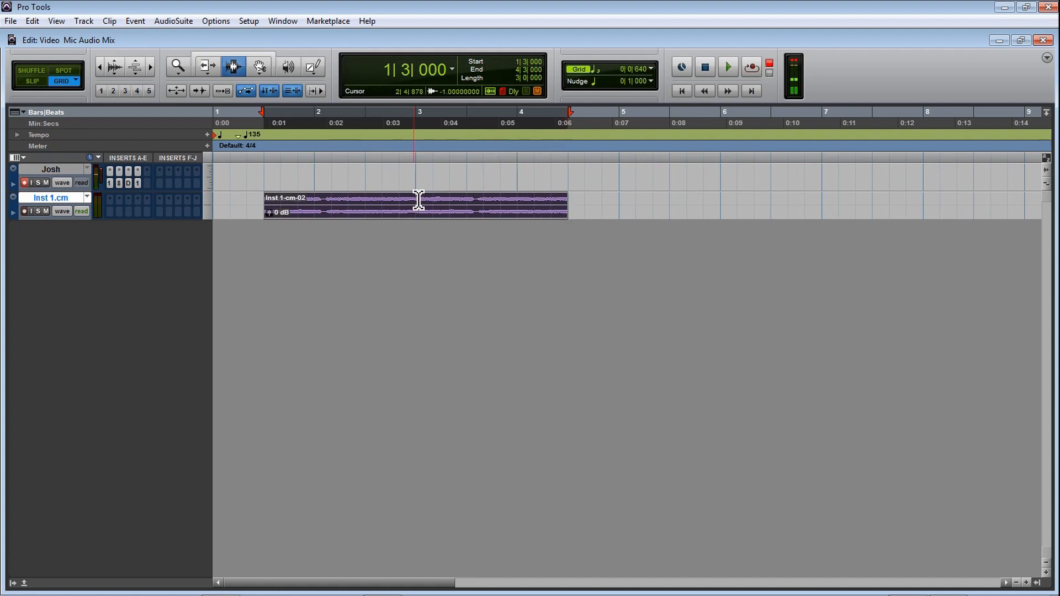
drag(277, 211, 571, 206)
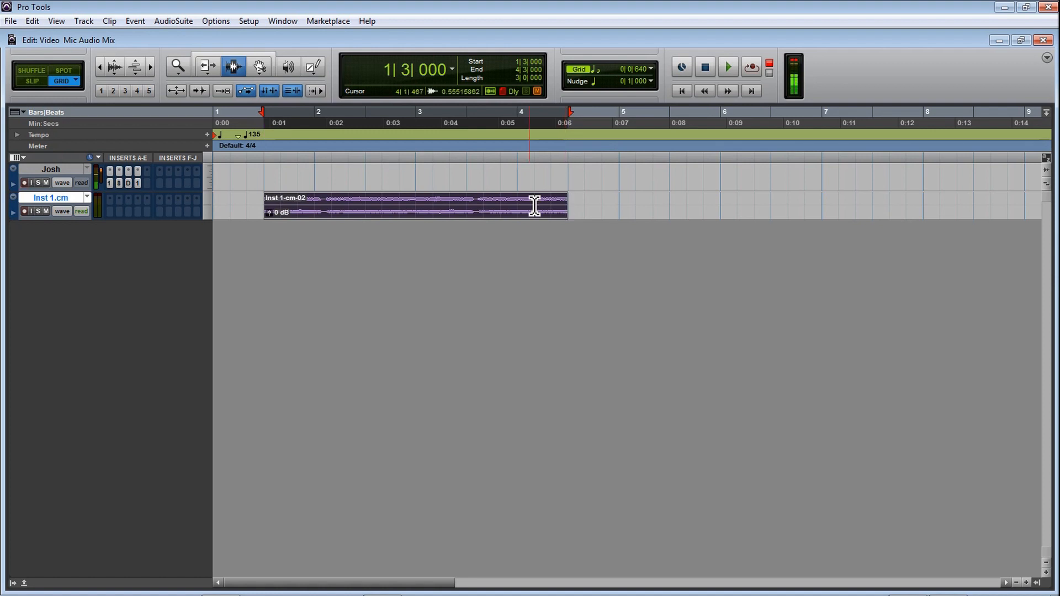
drag(265, 212, 571, 211)
key(ctrl+d)
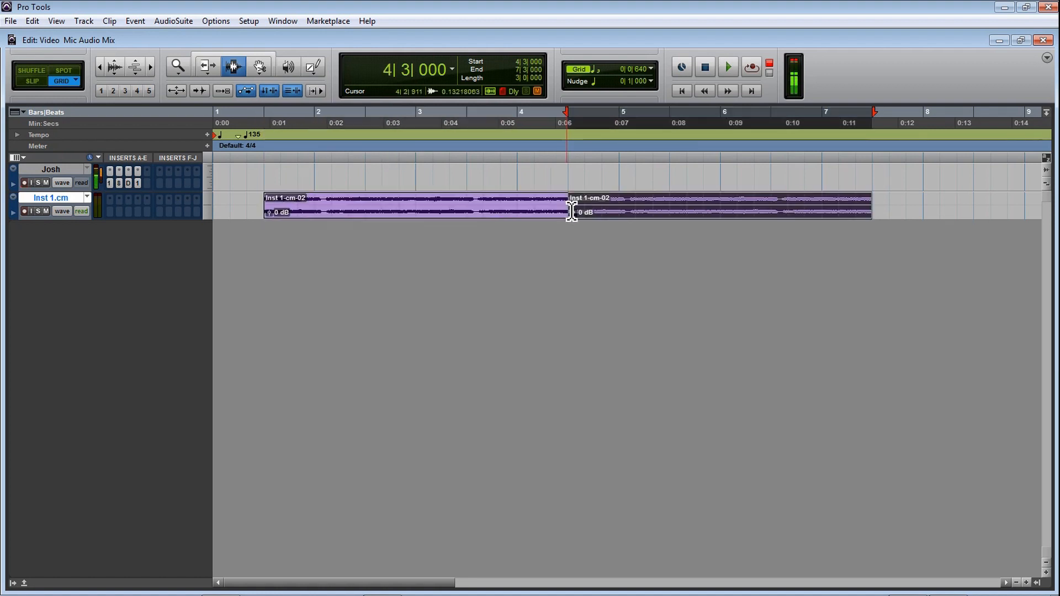
click(573, 208)
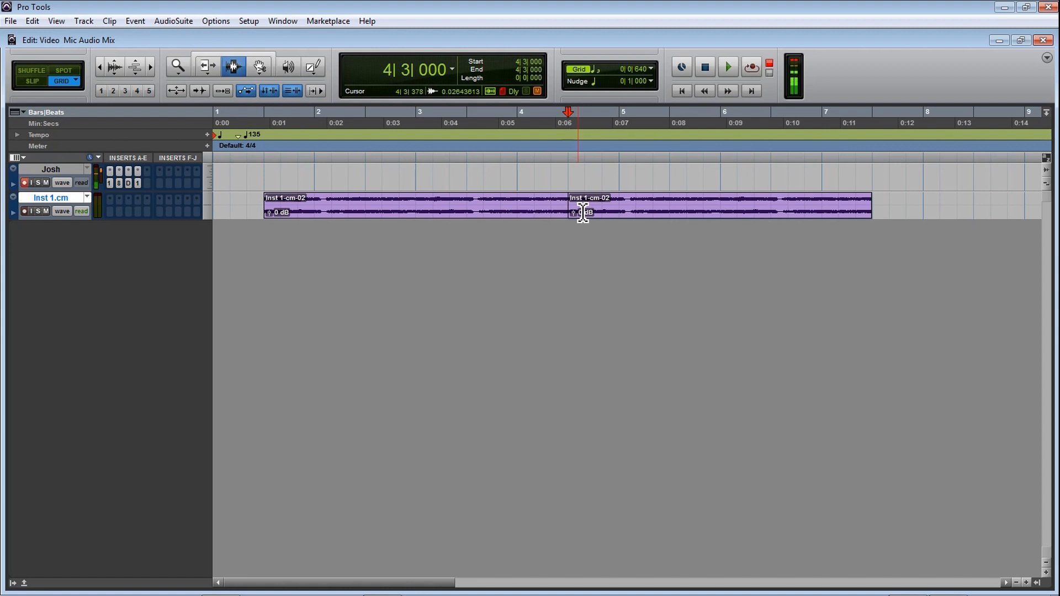
key(ctrl+z)
Step: Play back the clip on the Inst 1.cm track from its start at 1|3|000 to hear the loop material
click(263, 210)
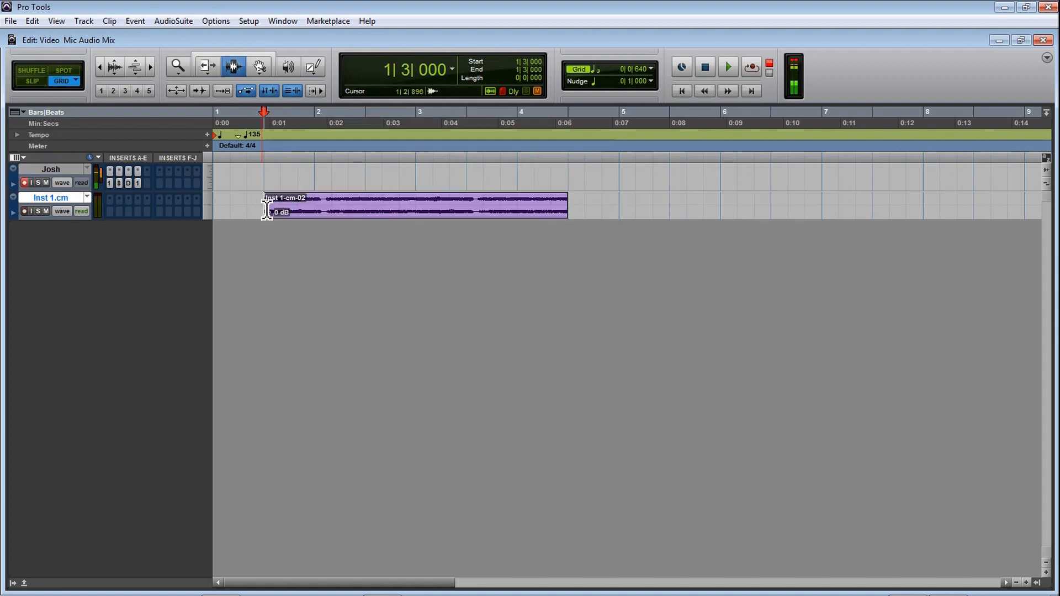
key(space)
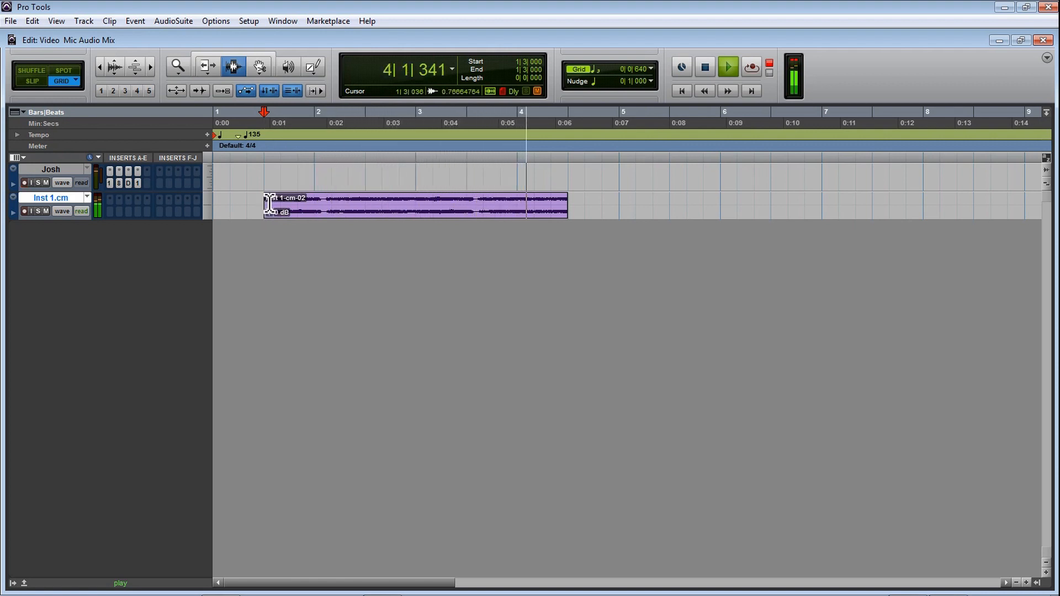
key(space)
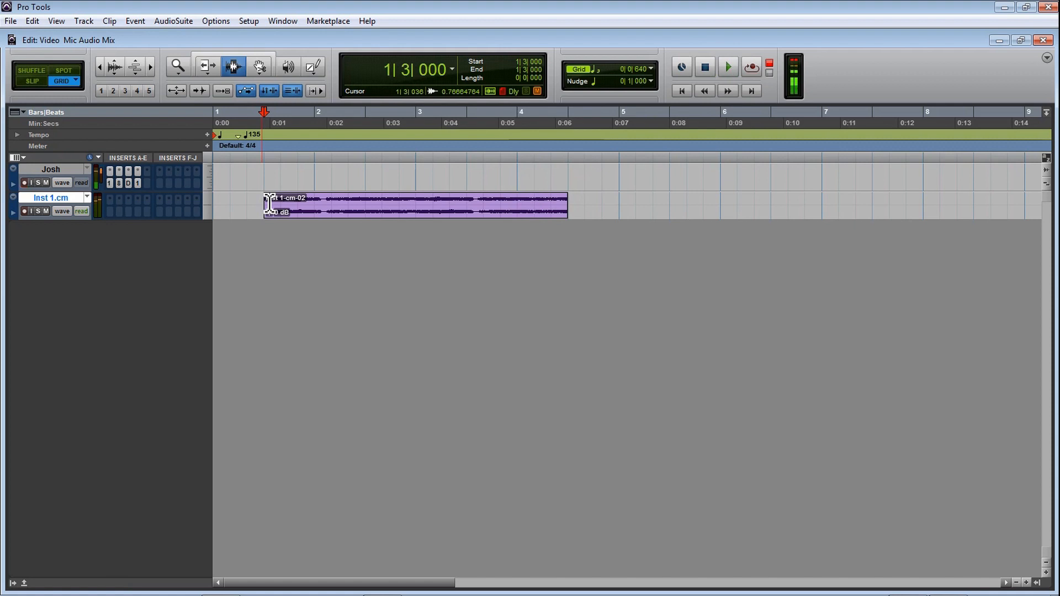
drag(268, 204, 399, 201)
click(364, 183)
click(269, 206)
key(space)
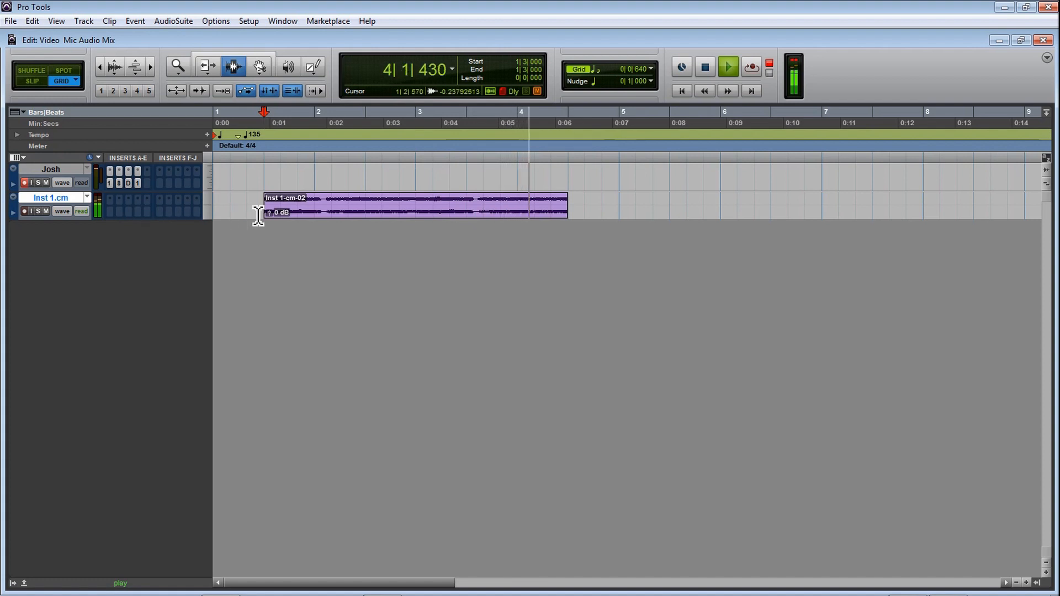
key(space)
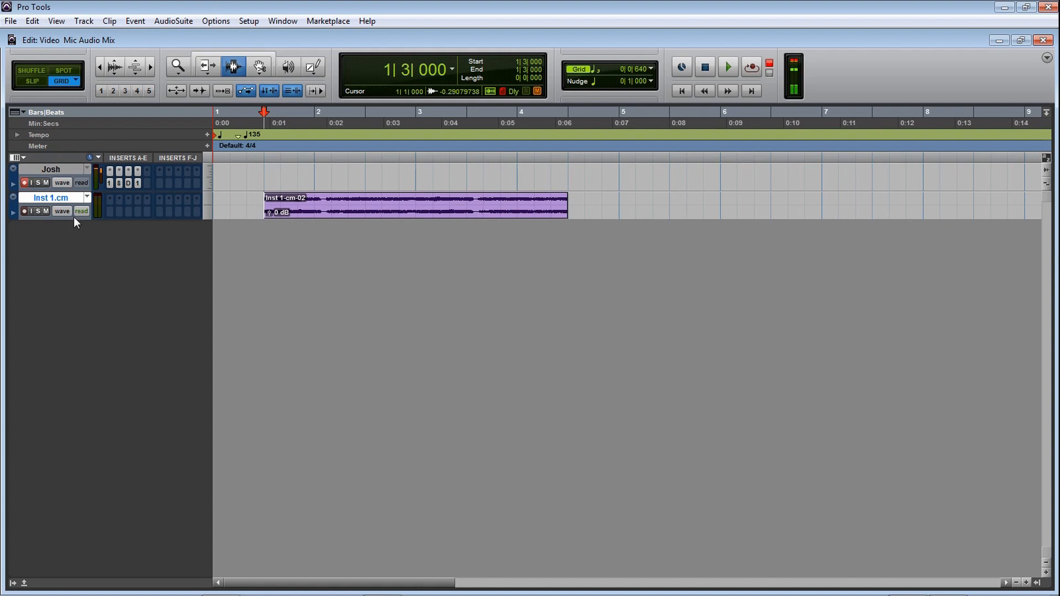
Step: Enlarge the height of the Inst 1.cm track and zoom in horizontally so its clip shows a detailed waveform
drag(78, 224, 90, 408)
key(t)
key(r)
key(t)
key(t)
key(r)
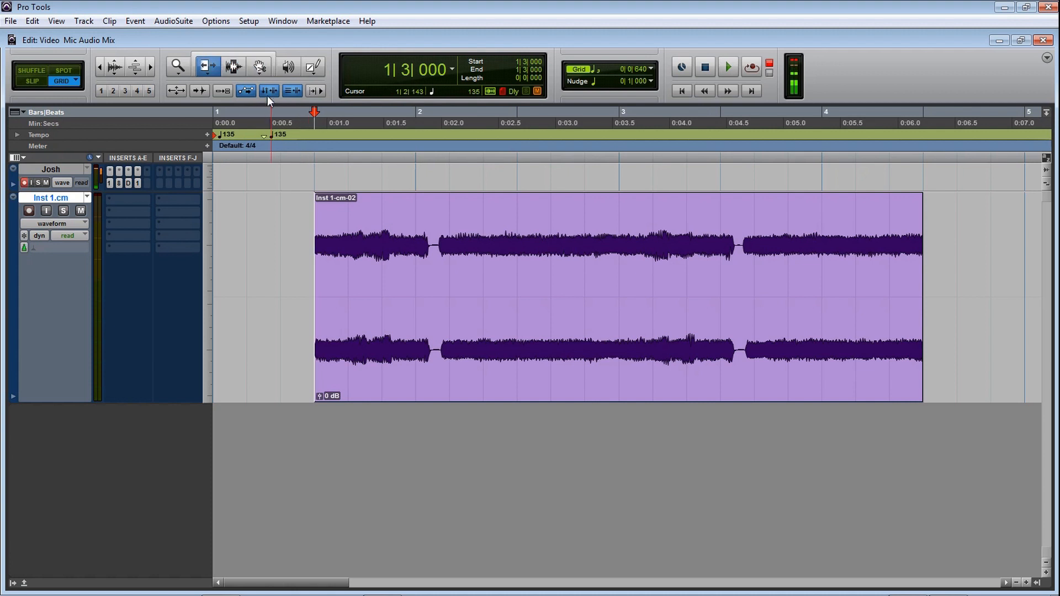
Step: Try out the separate selection and grabber tools on the clip and activate the combined Smart Tool
drag(349, 237, 483, 237)
click(259, 69)
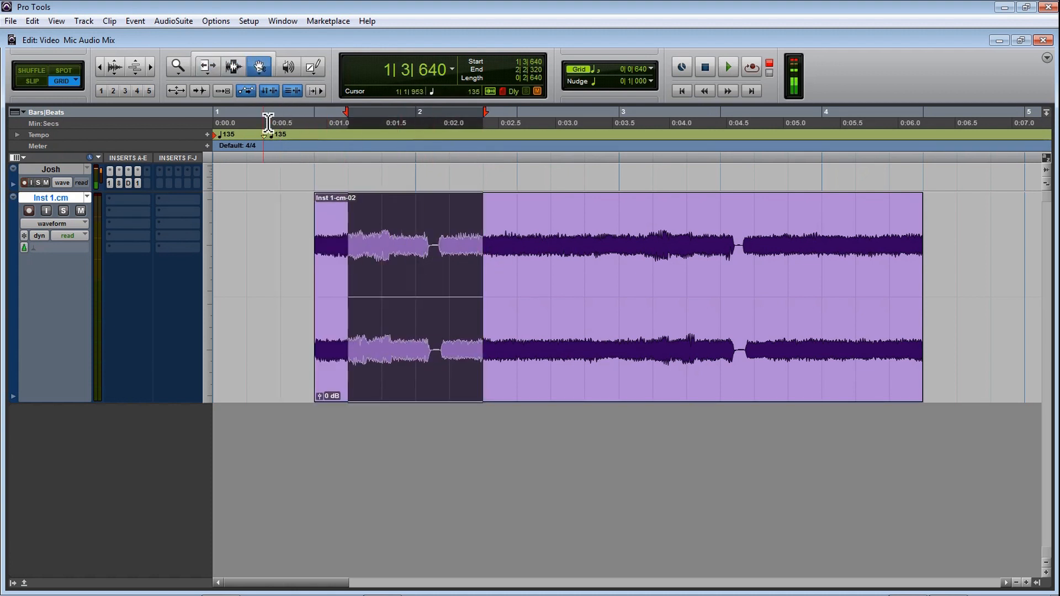
click(305, 217)
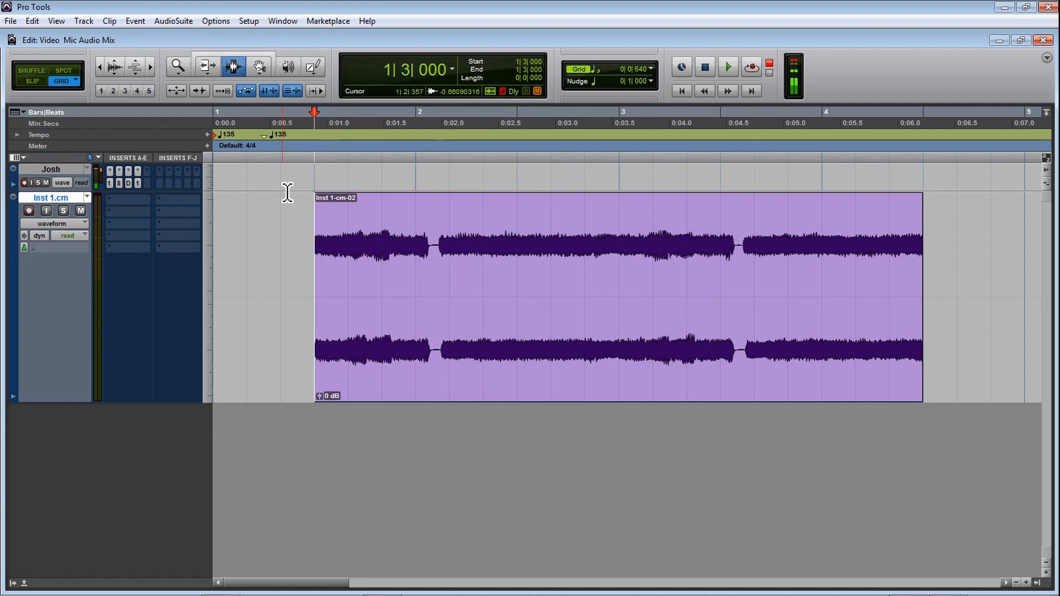
click(237, 51)
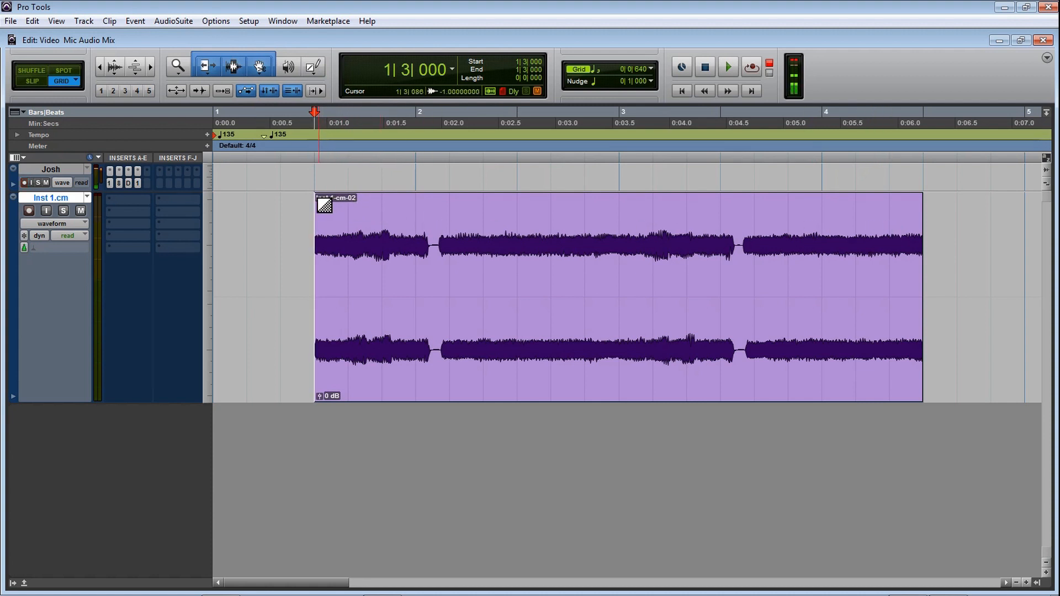
Step: Try a fade-in on the Inst 1.cm clip from its start to 3|3|640, listening to it before undoing it
click(325, 205)
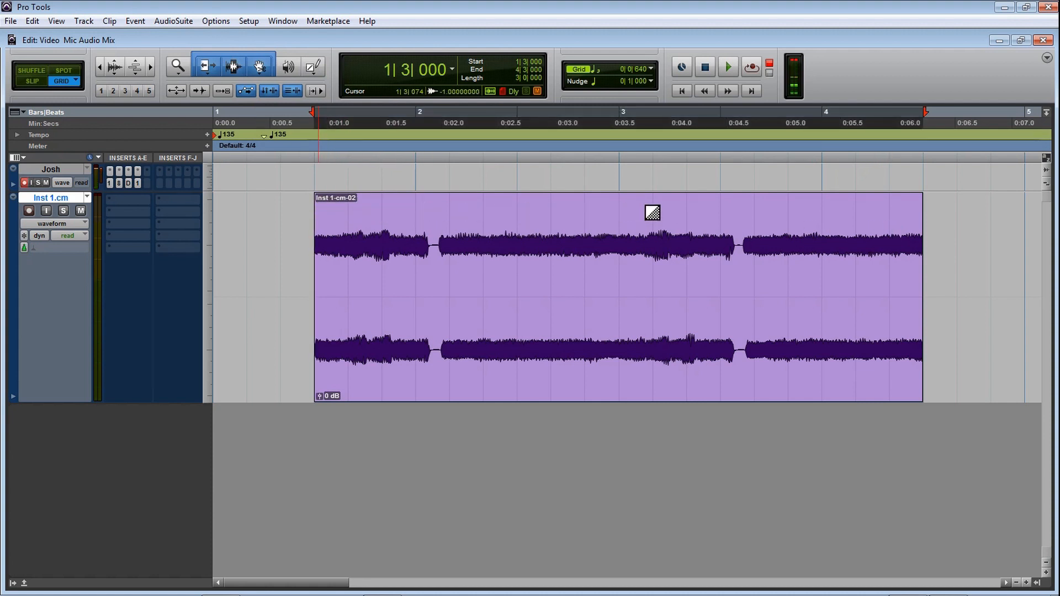
drag(743, 213, 754, 214)
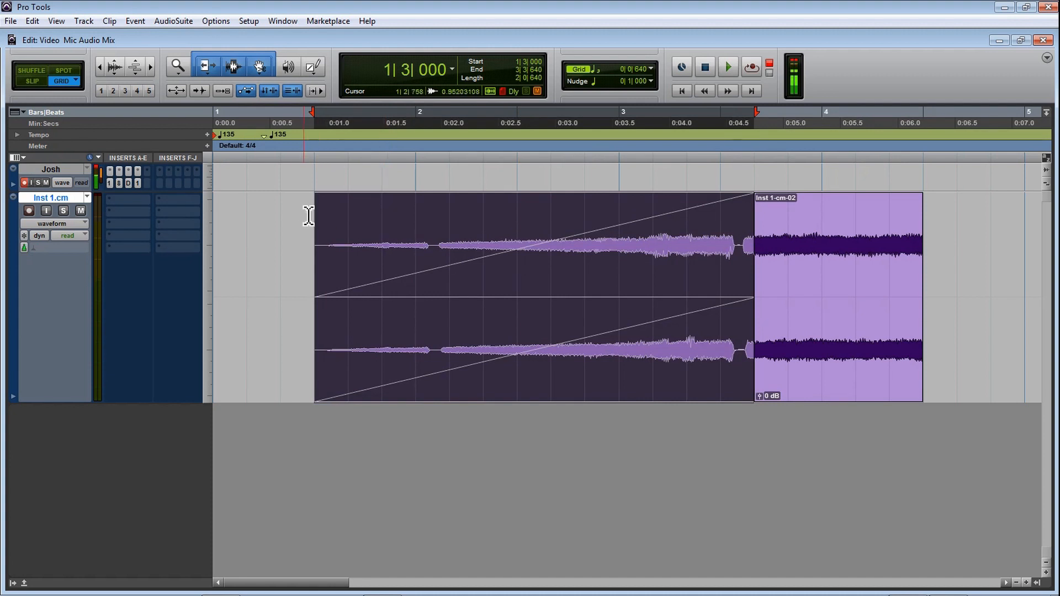
key(space)
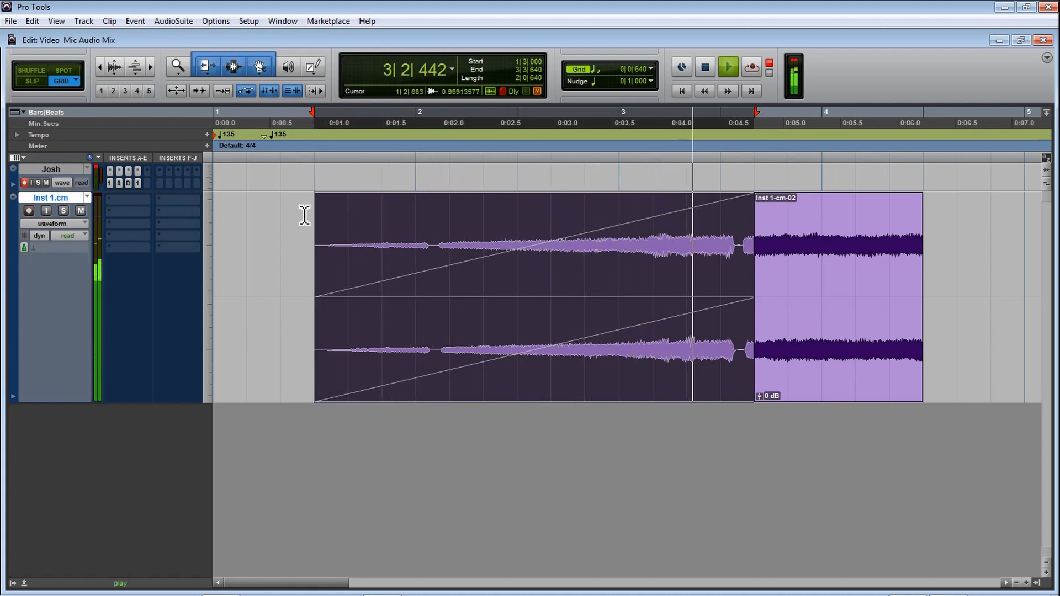
key(space)
key(ctrl+z)
Step: Try a fade-out on the Inst 1.cm clip from 2|1|640 to its end at 4|3|000, listening before undoing it
drag(927, 203, 452, 205)
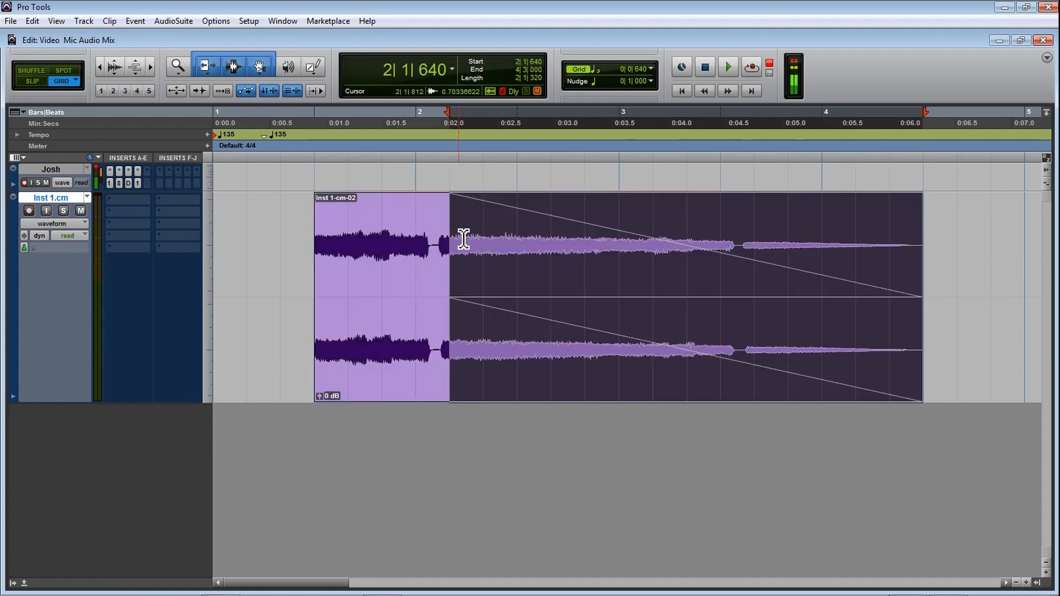
key(space)
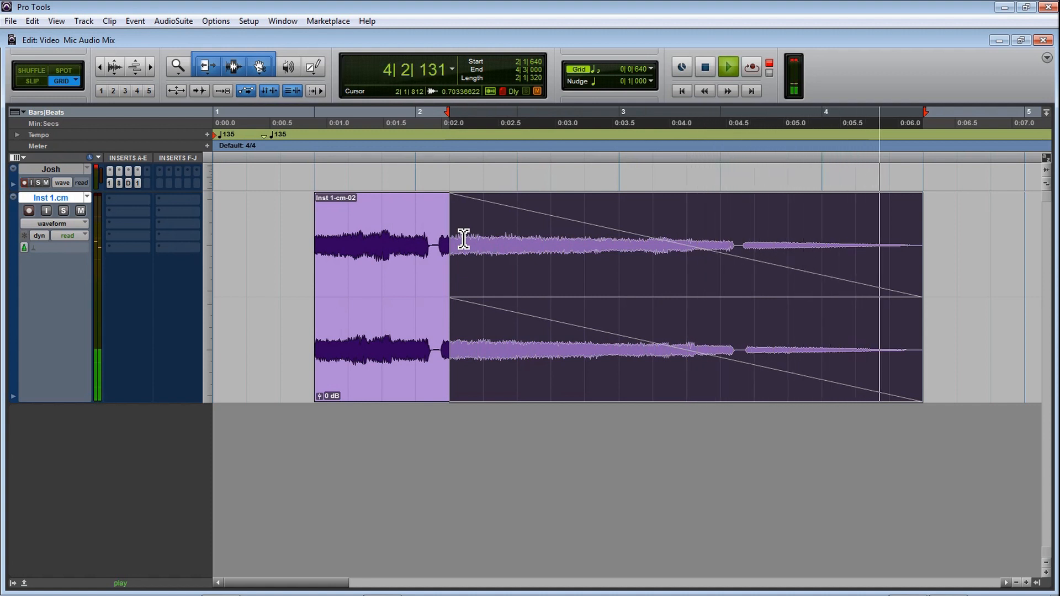
key(ctrl+z)
key(space)
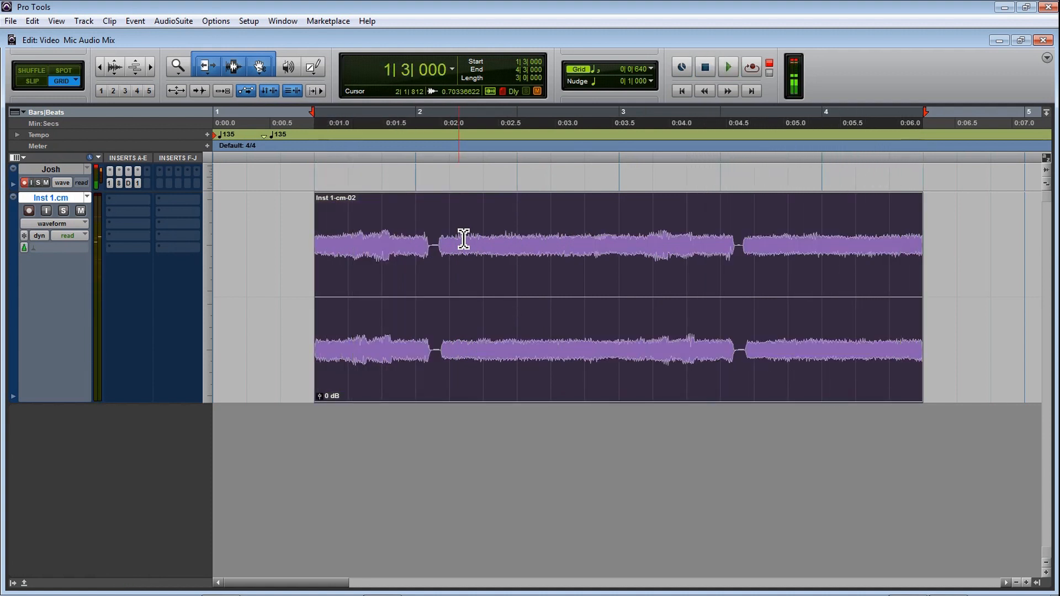
Step: Switch to the Selector tool and set the edit mode to Grid
key(F6)
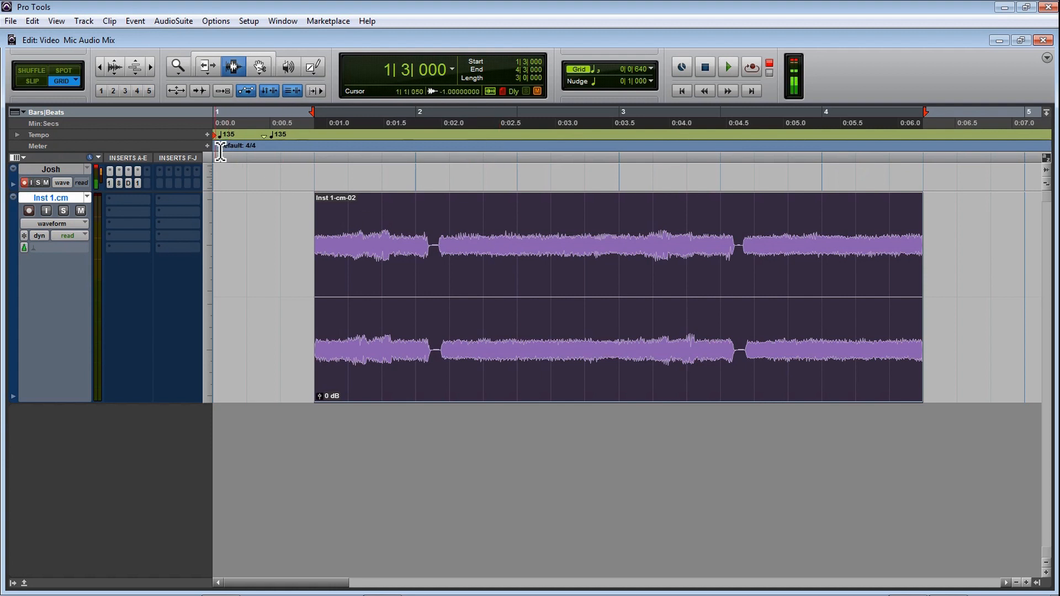
click(36, 82)
click(60, 81)
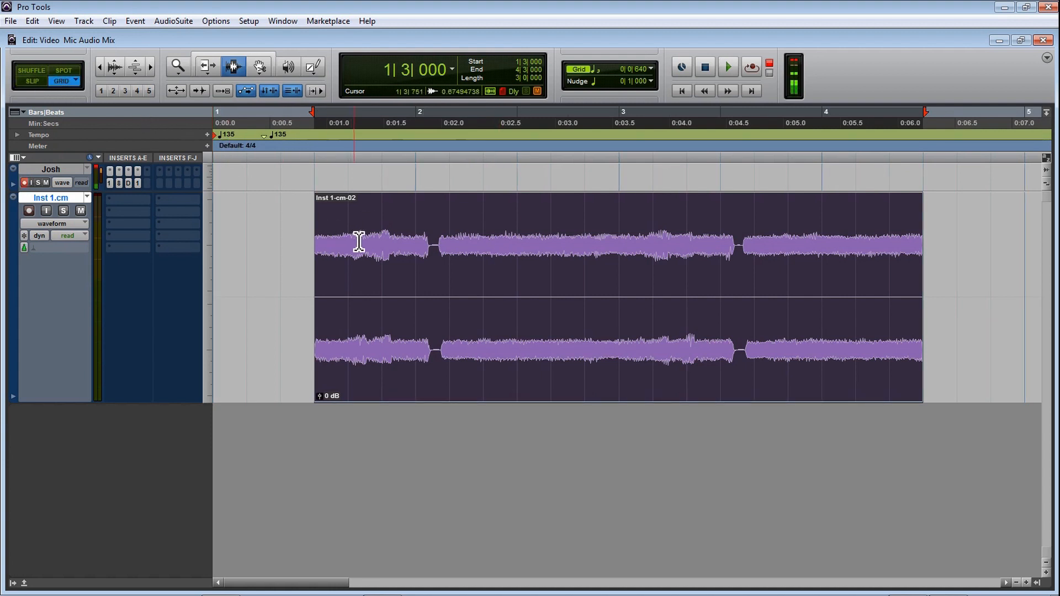
Step: Select the whole clip on the Inst 1.cm track and duplicate it twice, back to back
double_click(419, 273)
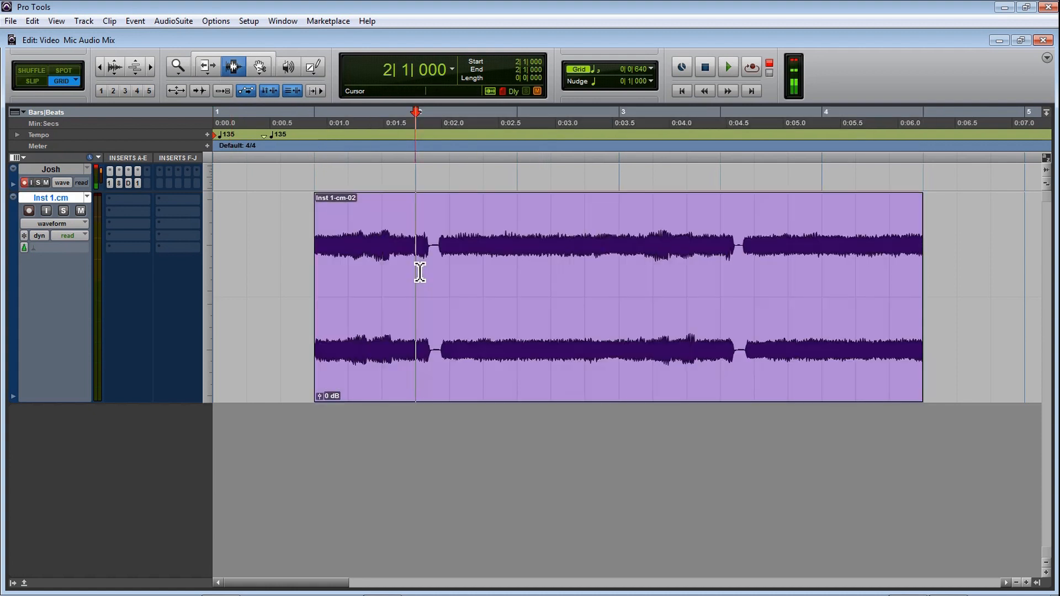
key(ctrl+bracketleft)
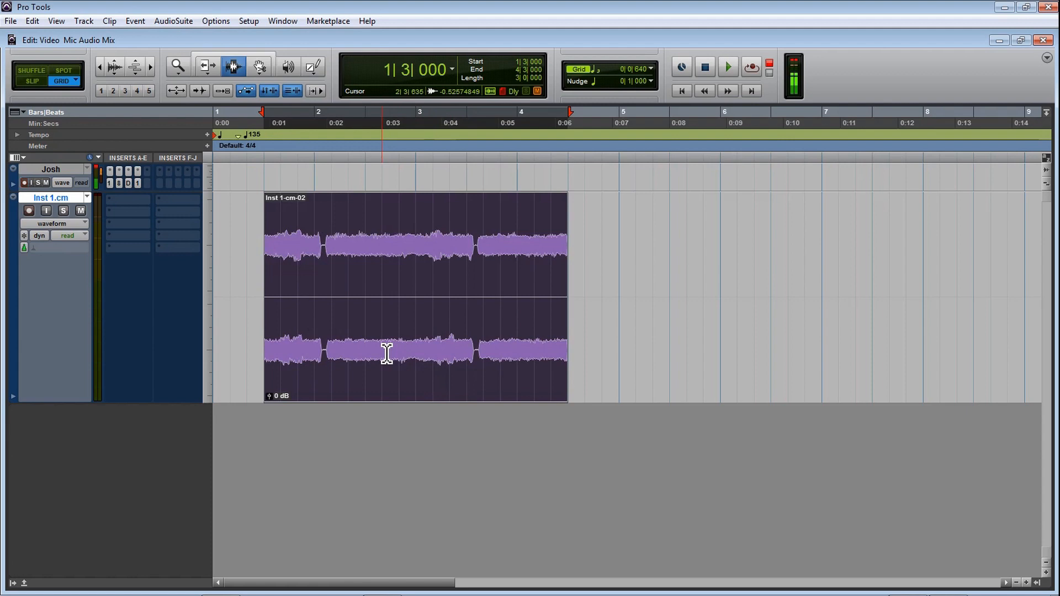
key(ctrl+d)
key(ctrl+d)
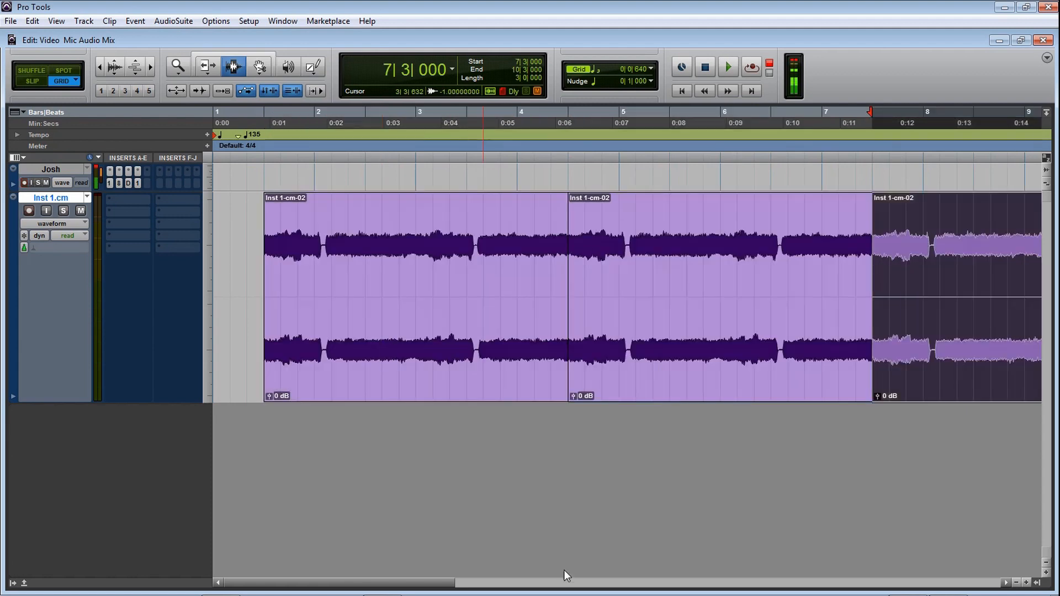
Step: Play the repeated clips from 1|3|000 up to the join between the first and second clip
mouse_move(431, 584)
mouse_down()
mouse_move(504, 582)
mouse_move(431, 583)
mouse_up()
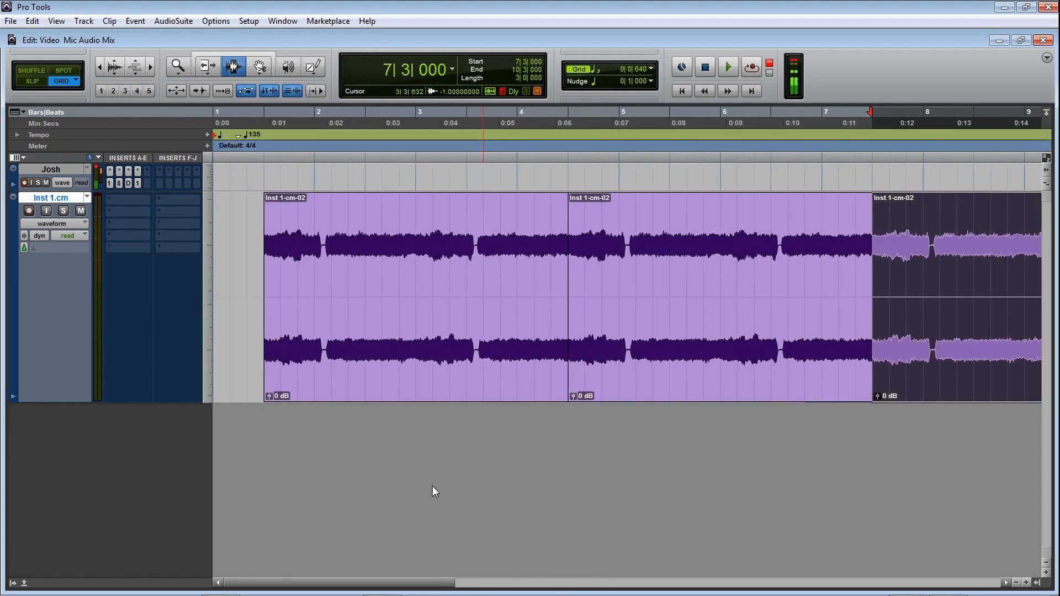
click(265, 271)
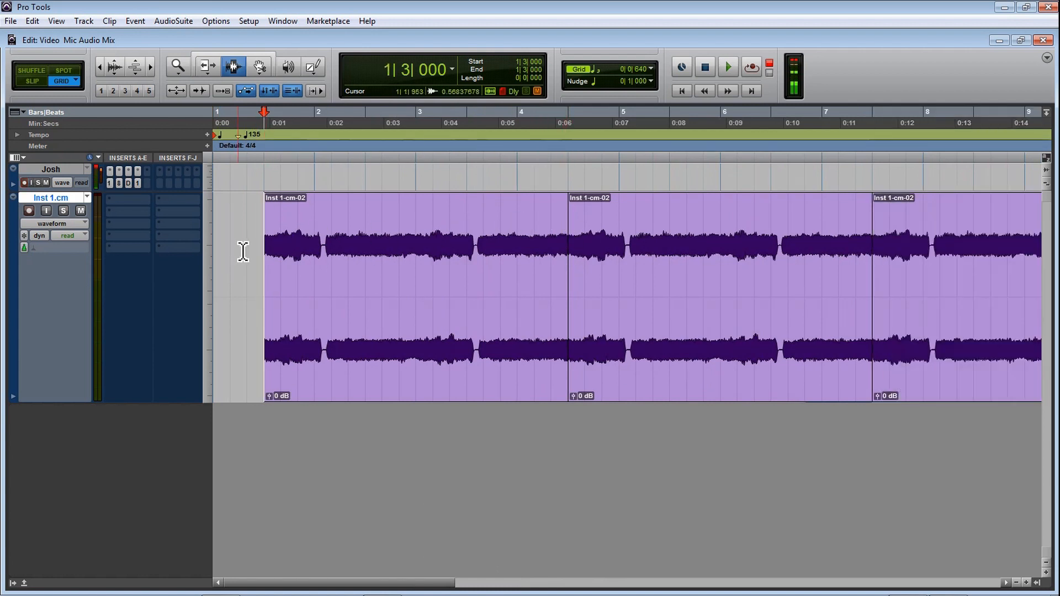
key(space)
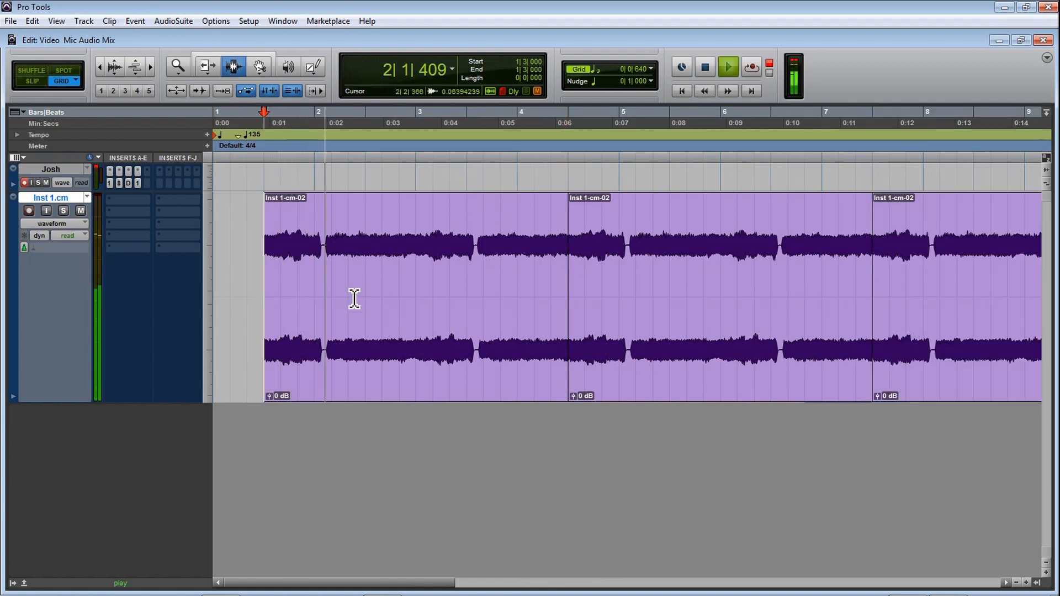
drag(389, 584, 424, 584)
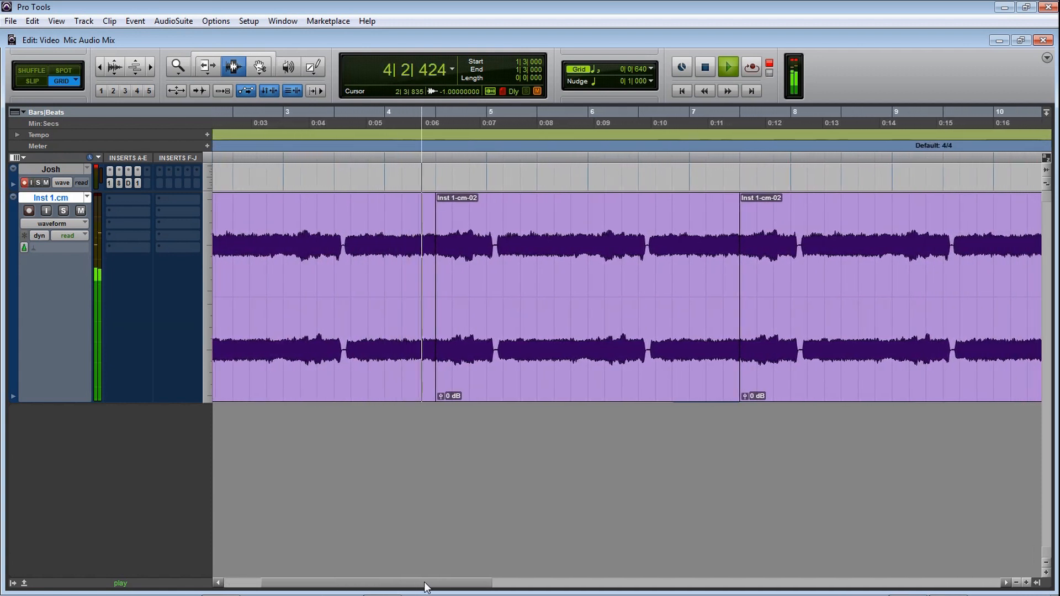
key(space)
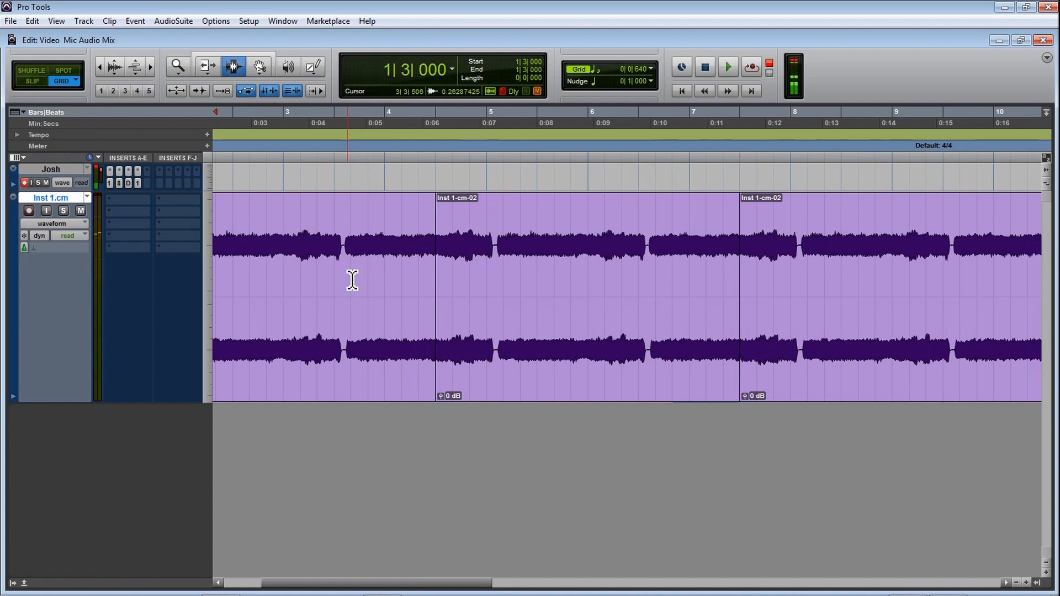
Step: Listen repeatedly to the join between the first and second clip, starting playback from 3|3|640 and 4|1|640
click(350, 266)
key(space)
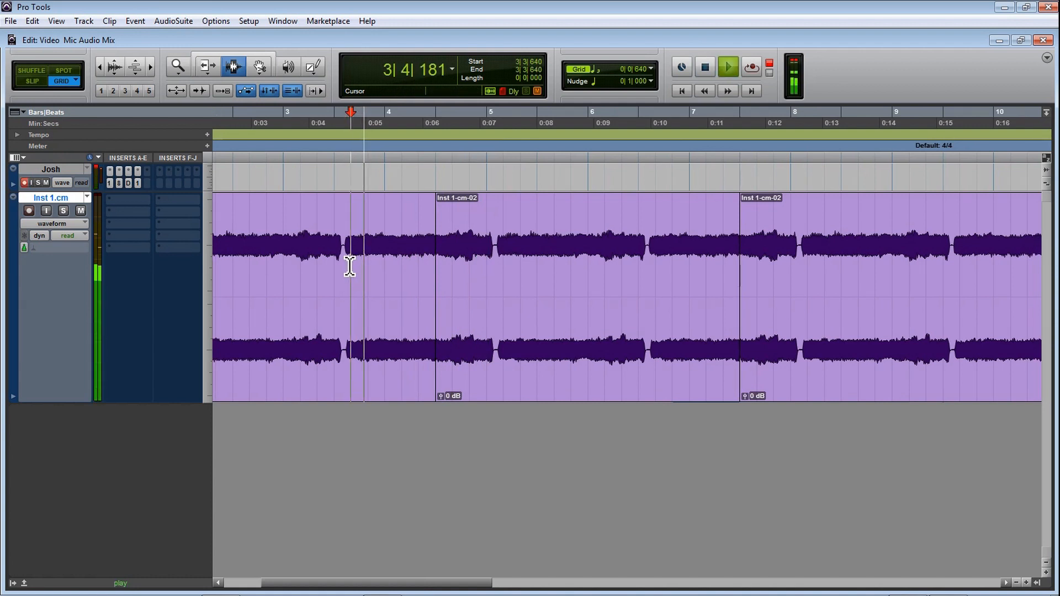
key(space)
click(404, 269)
key(space)
key(space)
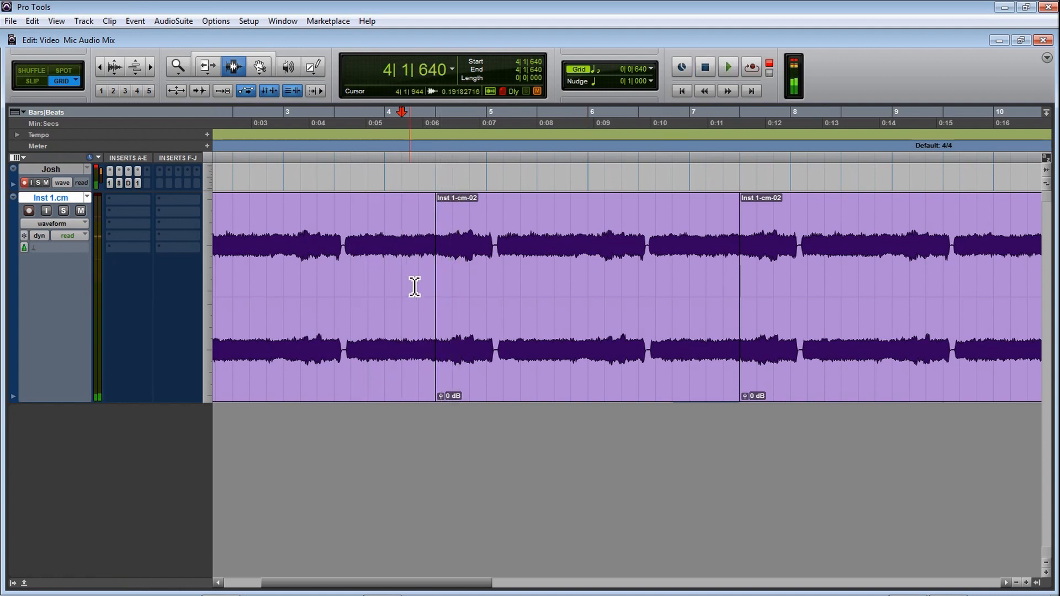
click(426, 280)
key(space)
key(space)
key(space)
click(407, 279)
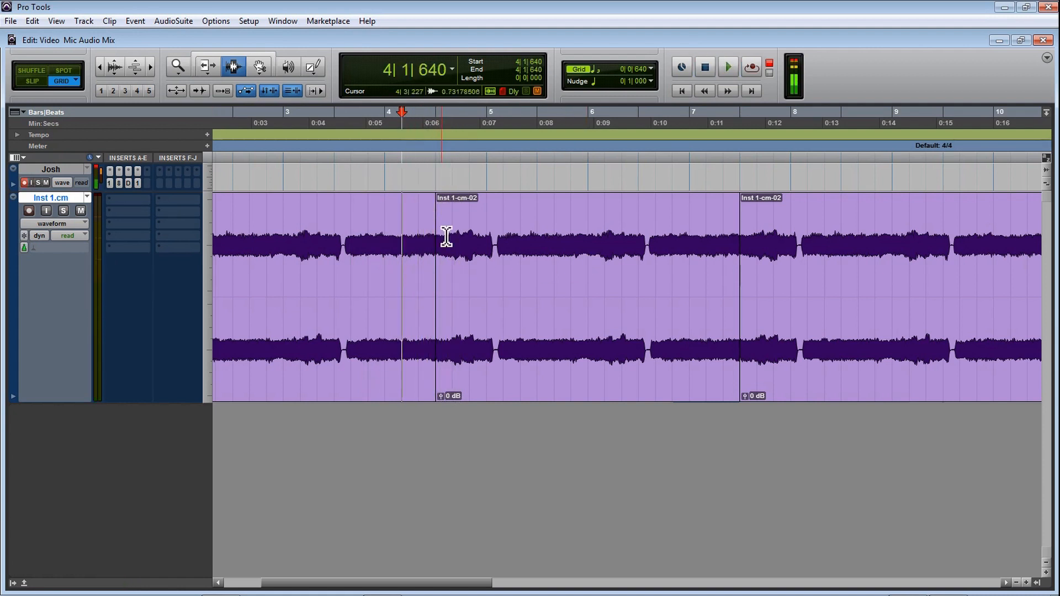
key(space)
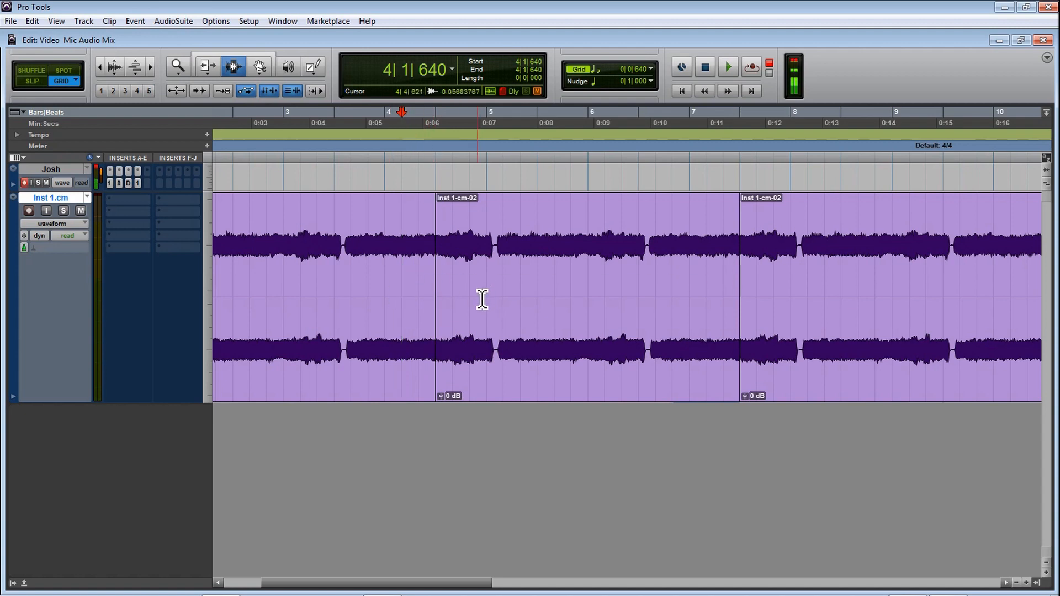
Step: Examine the join between the first and second clip at 4|3|000 at several magnifications
key(t)
key(t)
key(t)
key(t)
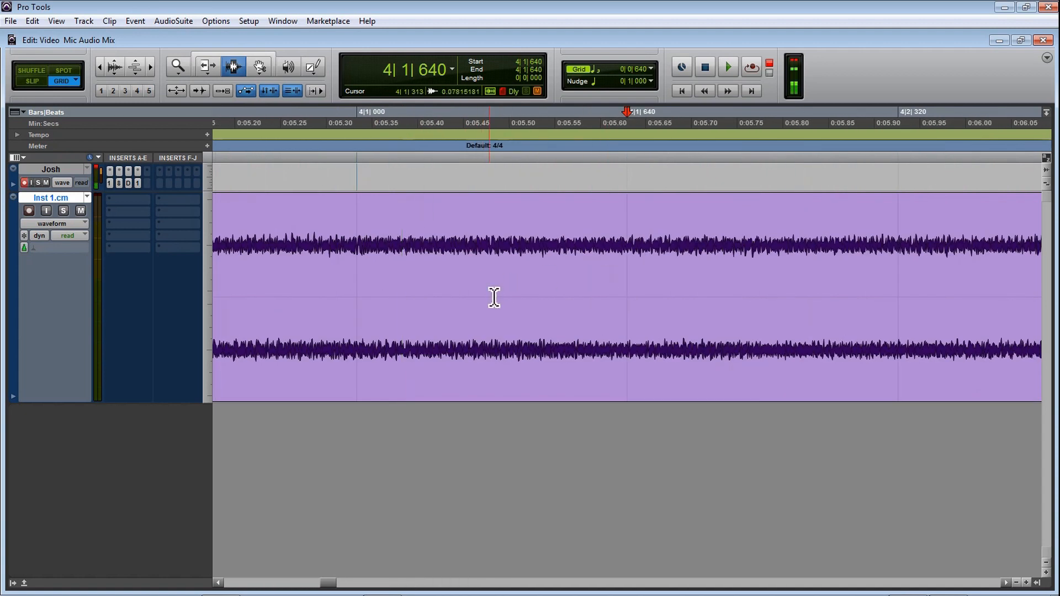
key(r)
key(r)
key(r)
key(r)
key(r)
click(397, 281)
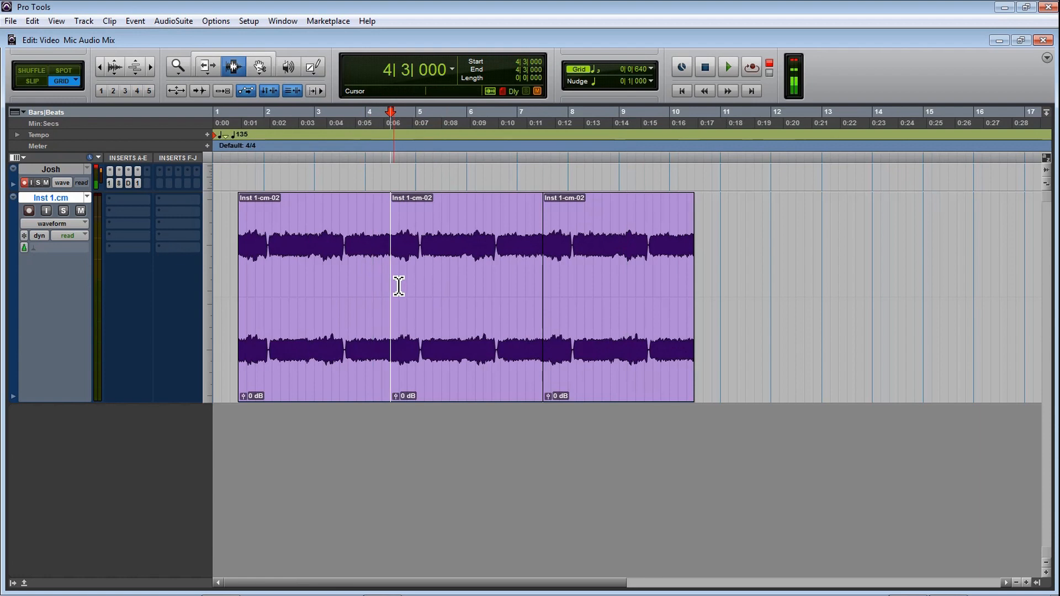
key(t)
key(t)
key(t)
key(t)
key(t)
key(t)
key(t)
key(t)
key(r)
key(r)
key(r)
key(r)
key(r)
key(r)
key(r)
key(r)
key(r)
key(r)
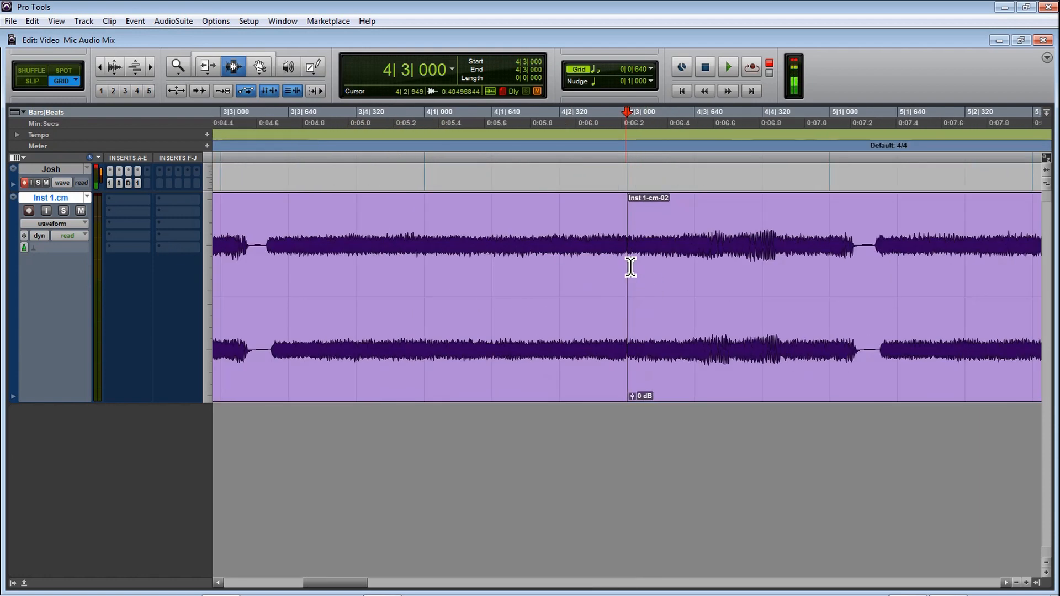
key(t)
key(t)
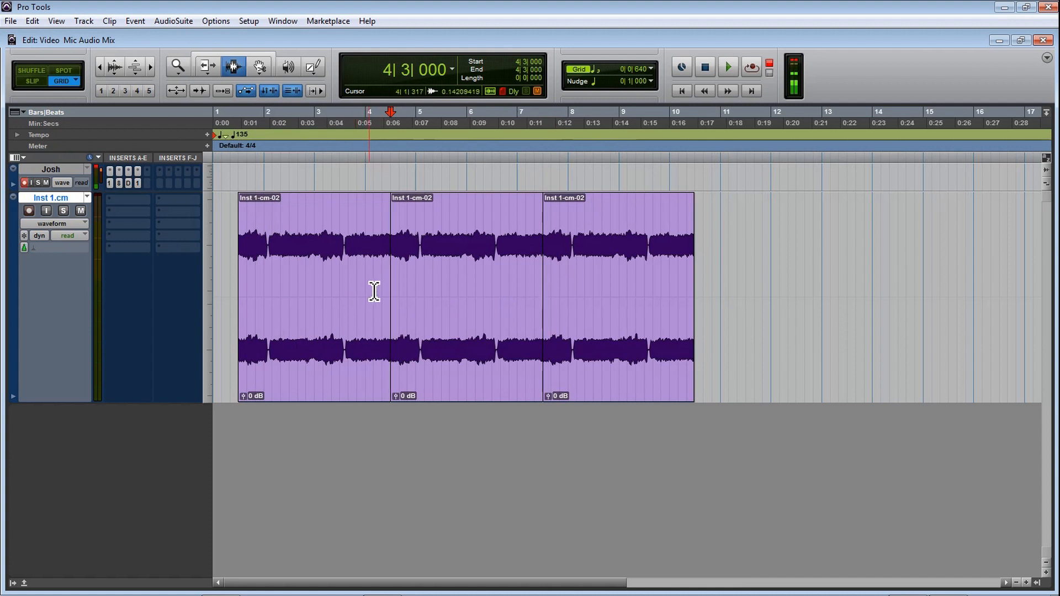
Step: Activate the Smart Tool and add a fade-in to the first clip from 1|3|000 to 3|3|640
key(t)
drag(436, 586, 443, 586)
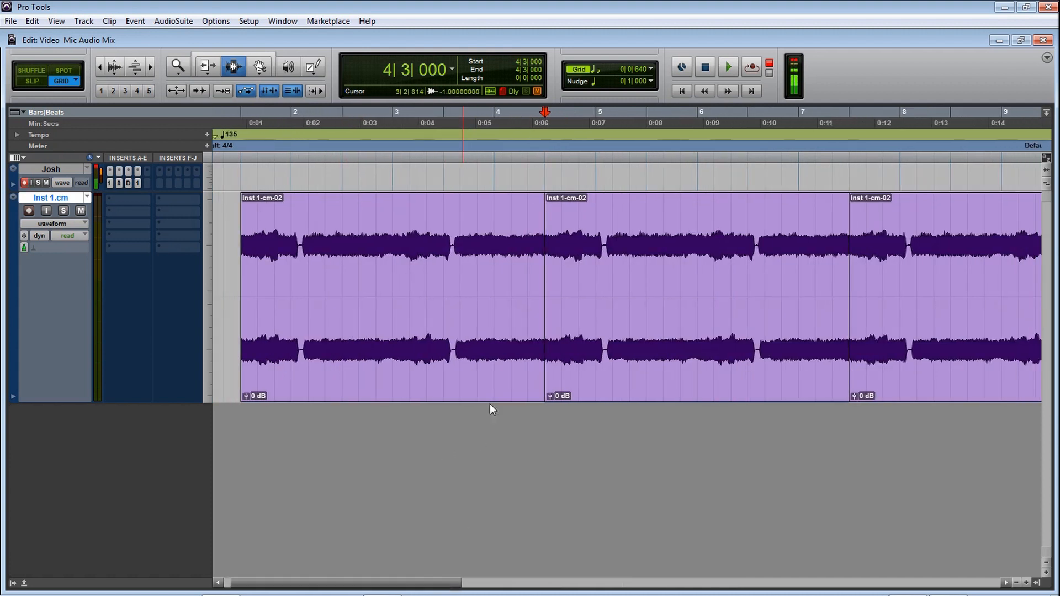
click(253, 55)
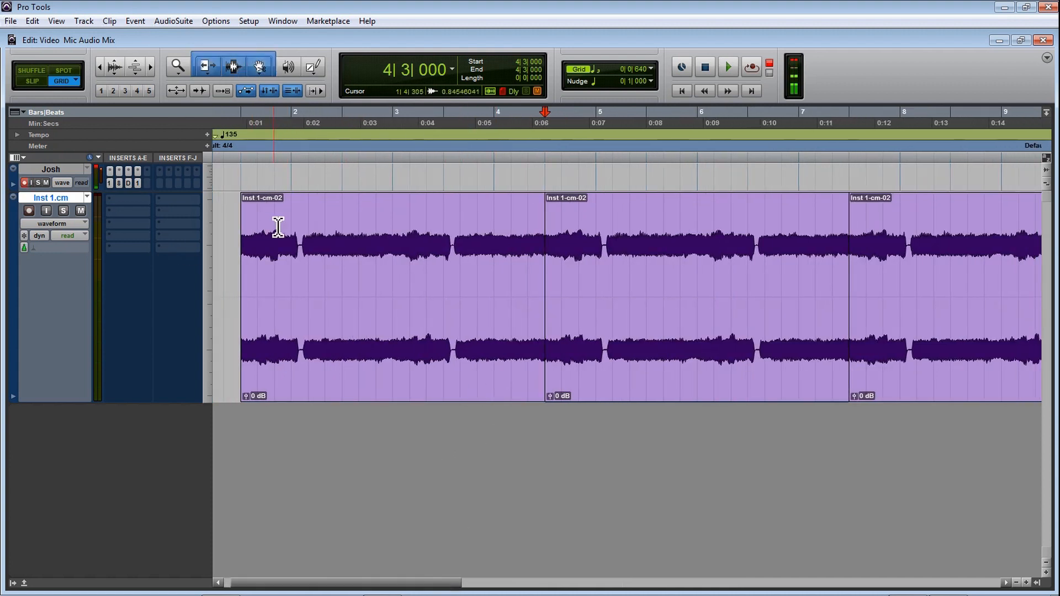
drag(253, 202, 458, 213)
Step: Add a fade-out to the end of the last clip, from 8|1|000 to 10|3|000
drag(438, 585, 585, 585)
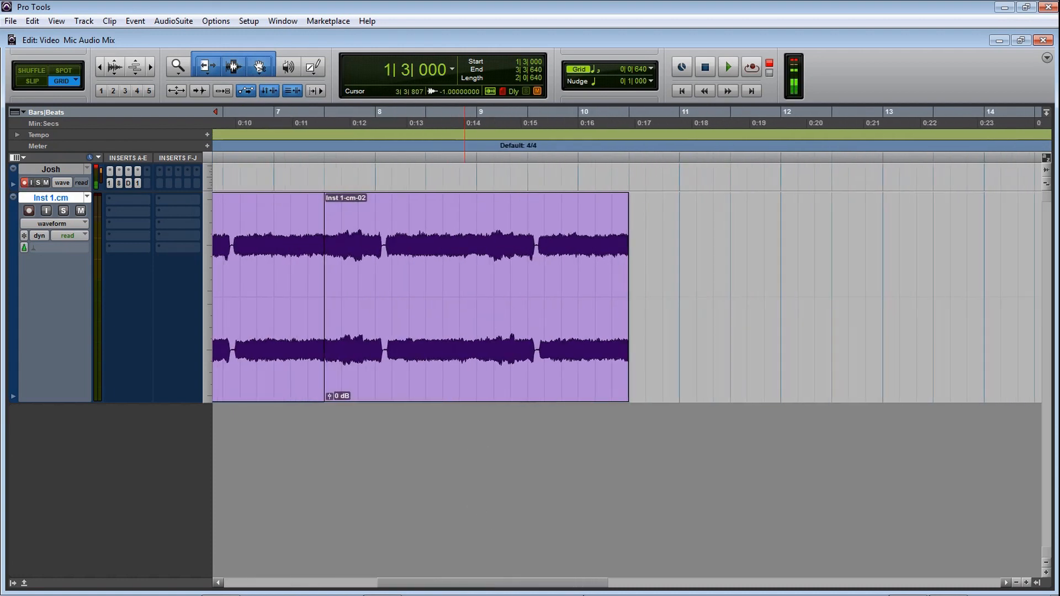
drag(629, 203, 376, 200)
mouse_move(541, 593)
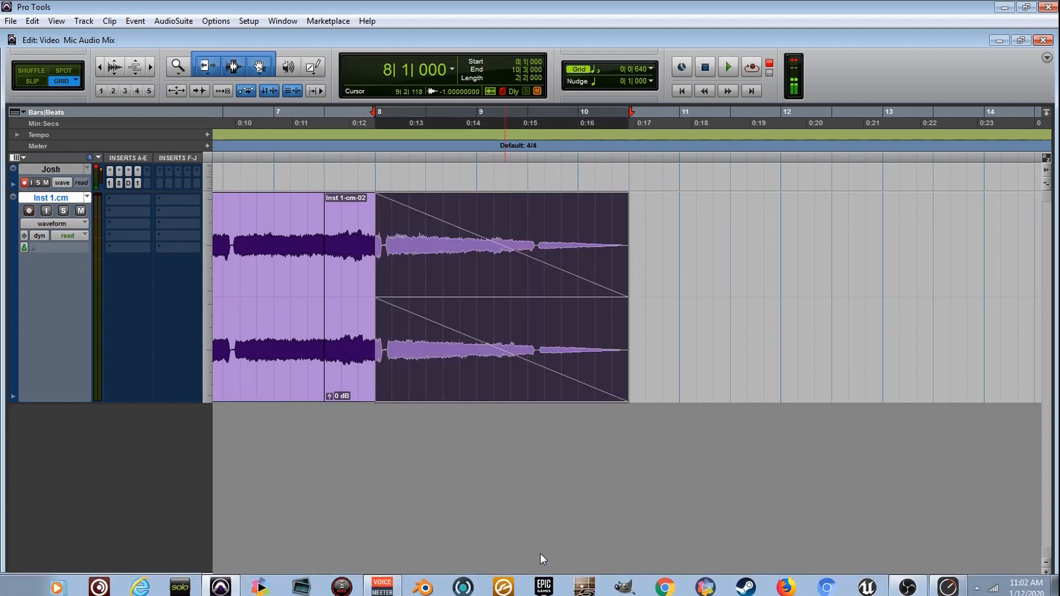
Step: Switch to the Selector tool and place the edit cursor on the join between the first and second clip at 4|3|000
drag(530, 585, 433, 585)
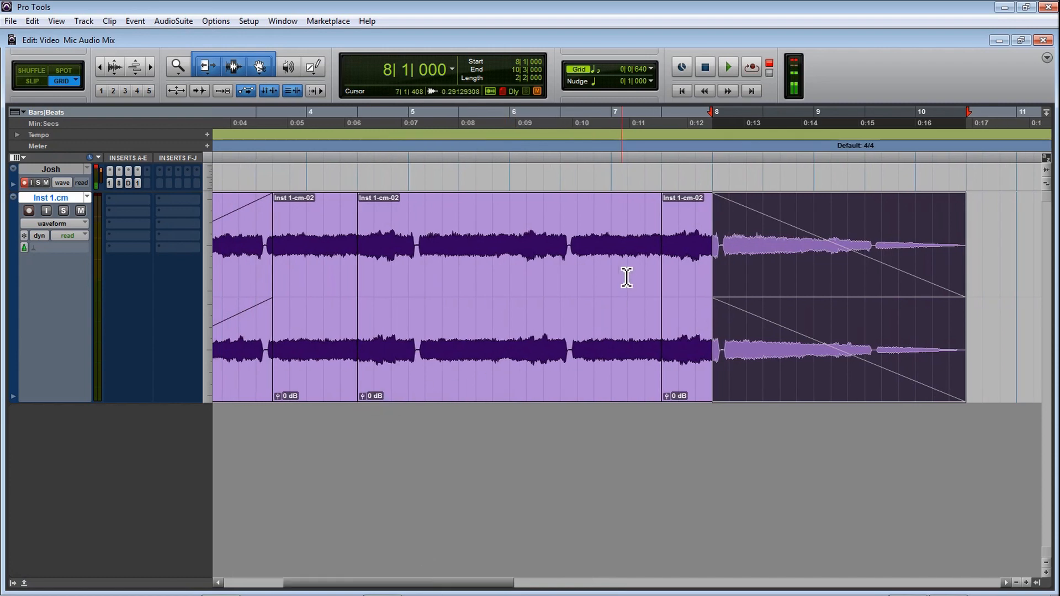
drag(470, 586, 456, 586)
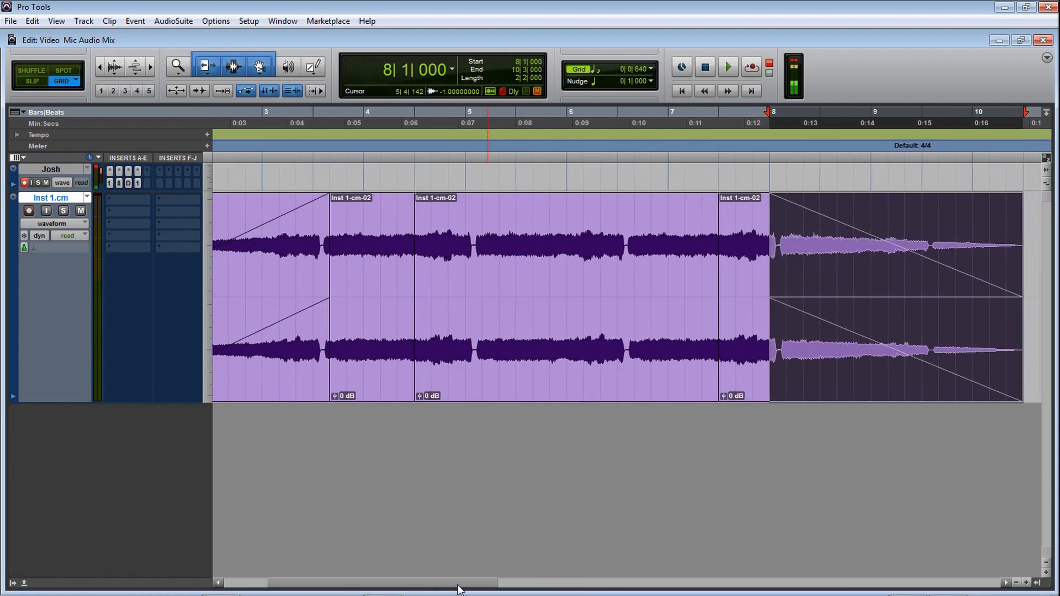
key(t)
key(r)
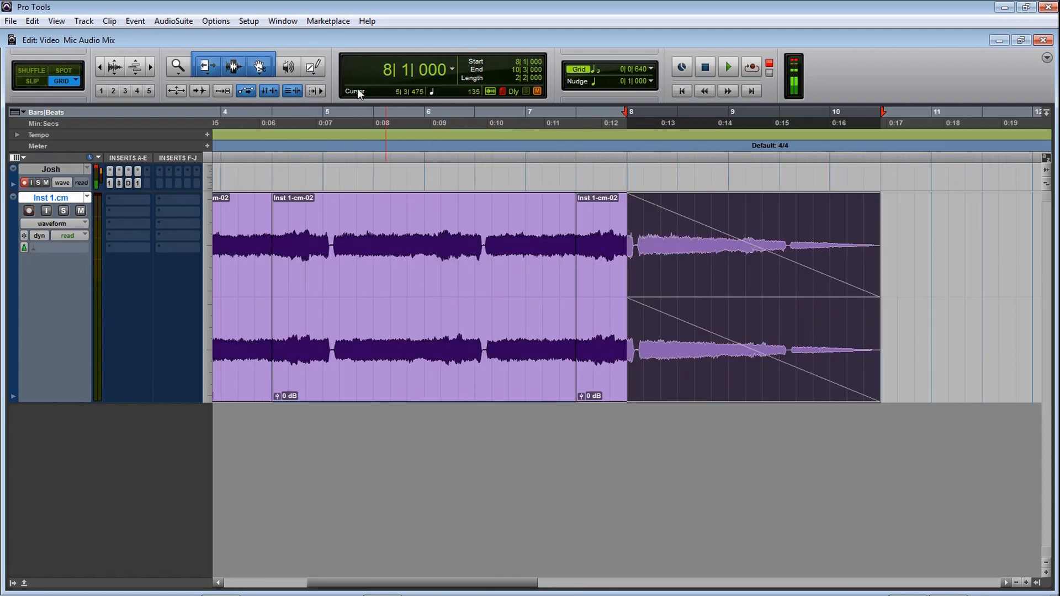
click(233, 66)
key(r)
key(r)
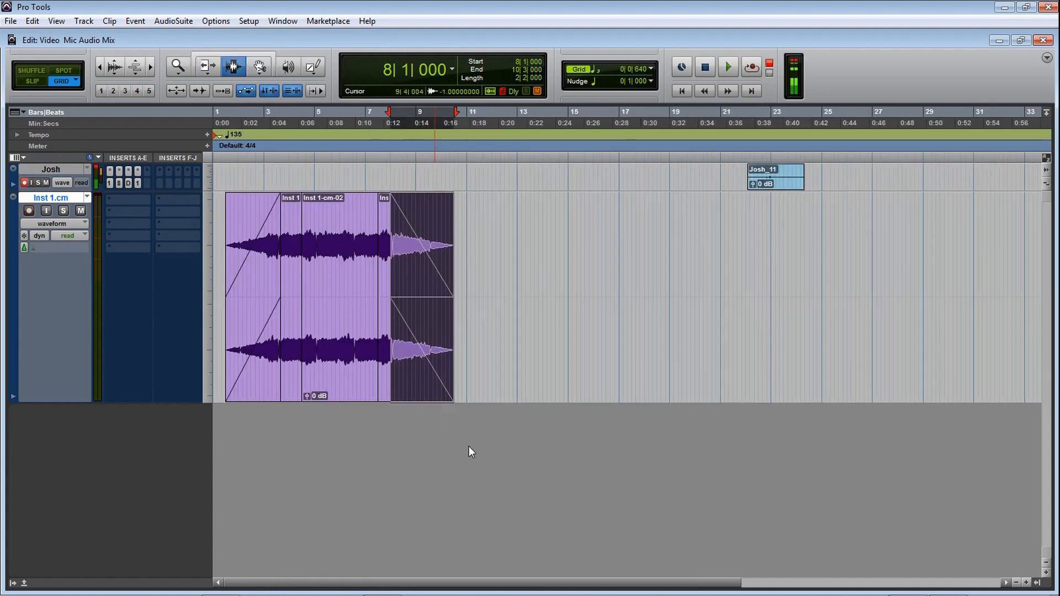
key(t)
click(397, 258)
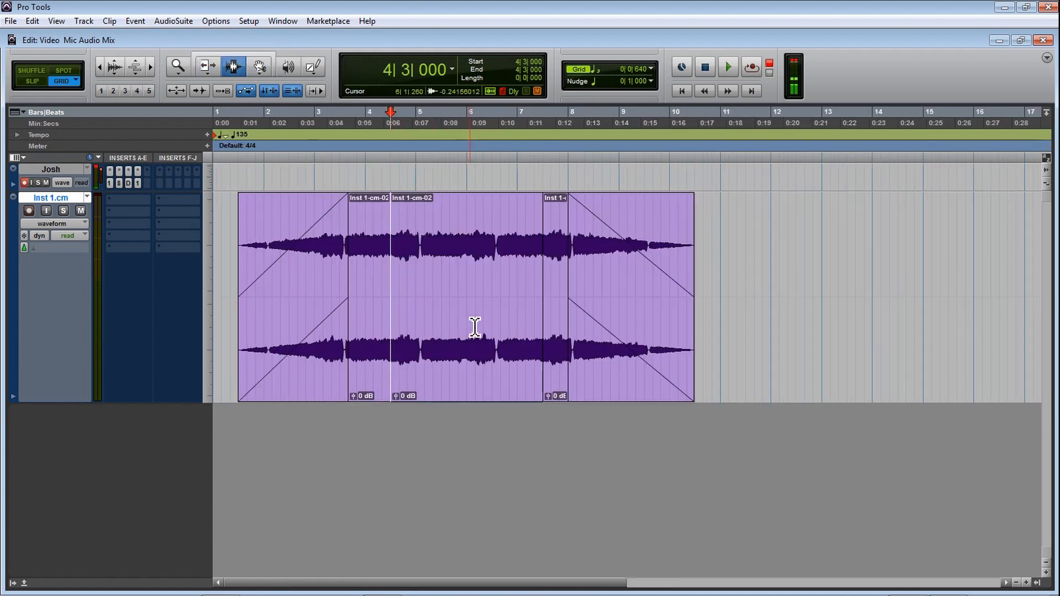
key(t)
key(t)
key(t)
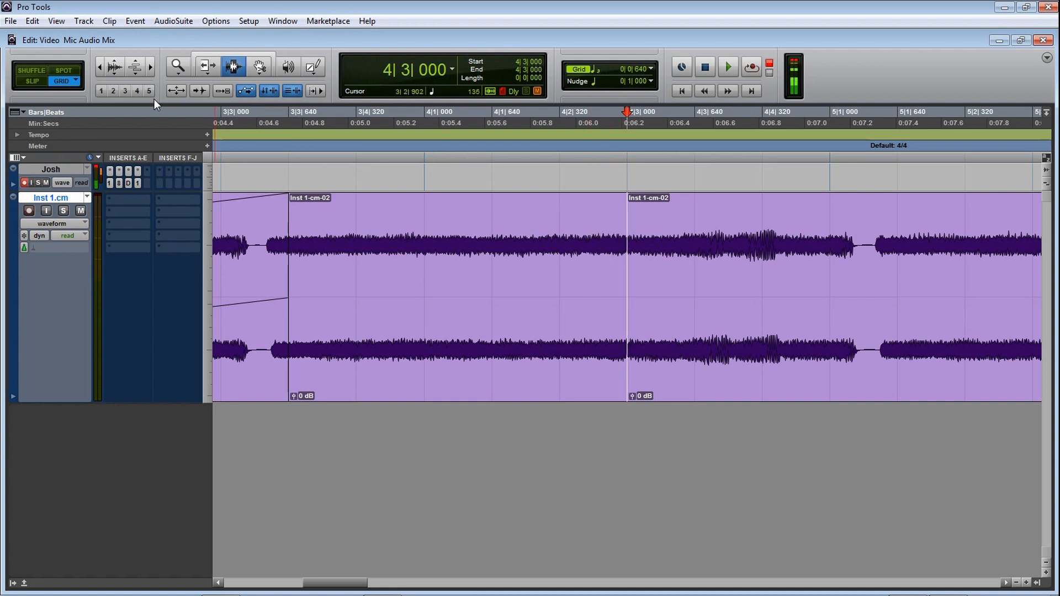
Step: Select a grid-snapped range across the join, then set the edit mode to Slip and try free selections around it
drag(500, 206, 694, 252)
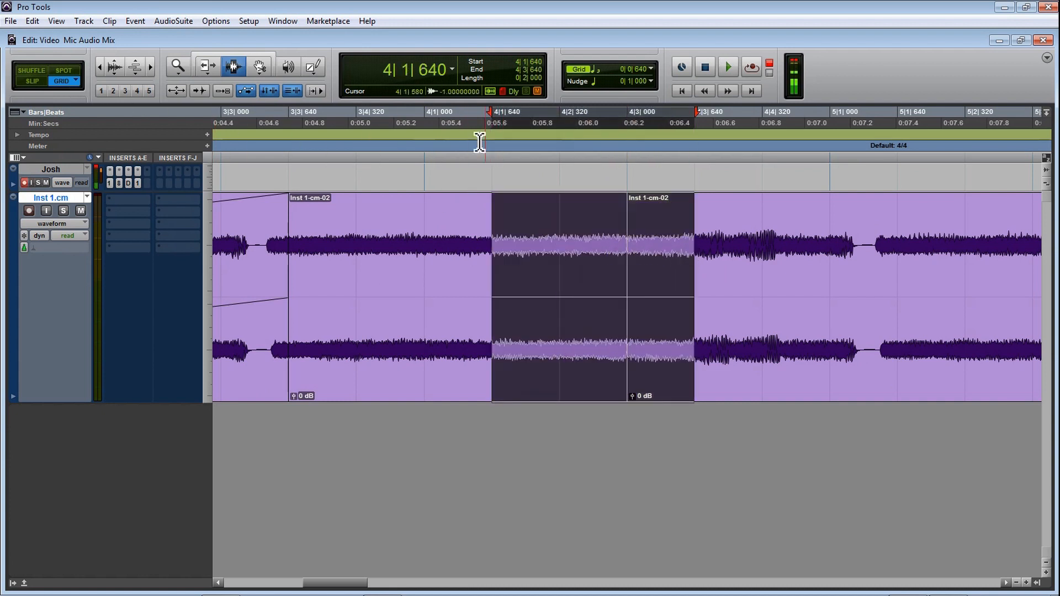
click(32, 81)
drag(514, 276, 775, 255)
drag(413, 239, 556, 260)
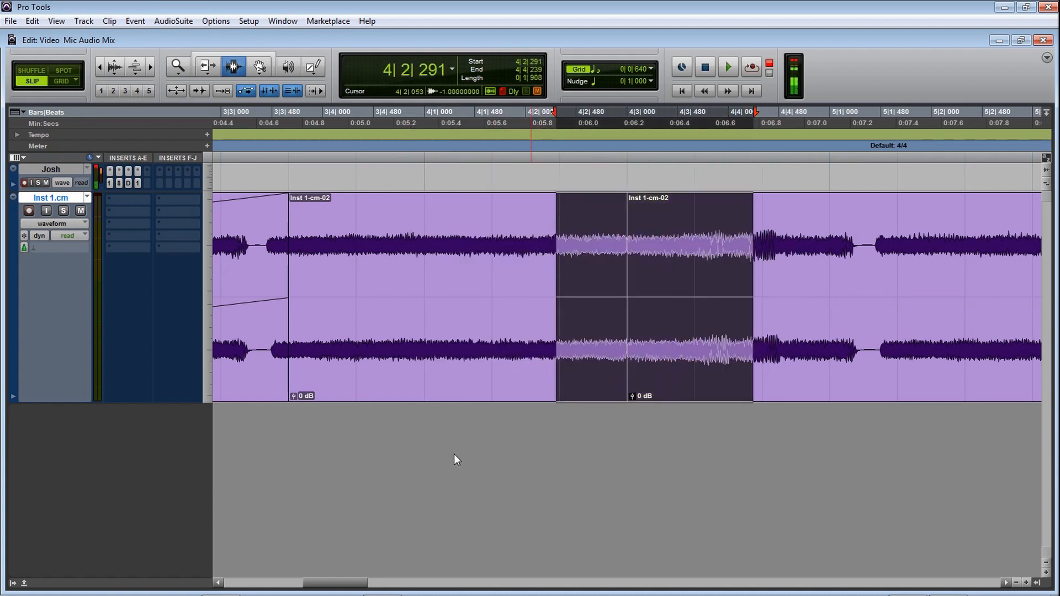
click(762, 263)
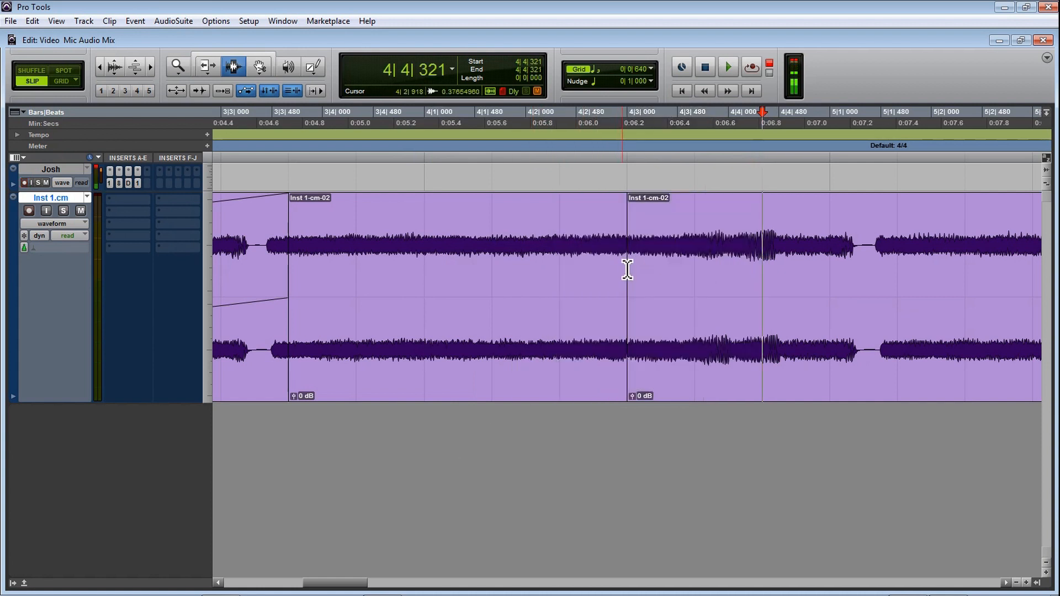
Step: Crossfade the join from 4|2|874 to 4|3|121, comparing Equal Gain with Equal Power, keeping Equal Power and adjusting the fade bounds
key(r)
key(t)
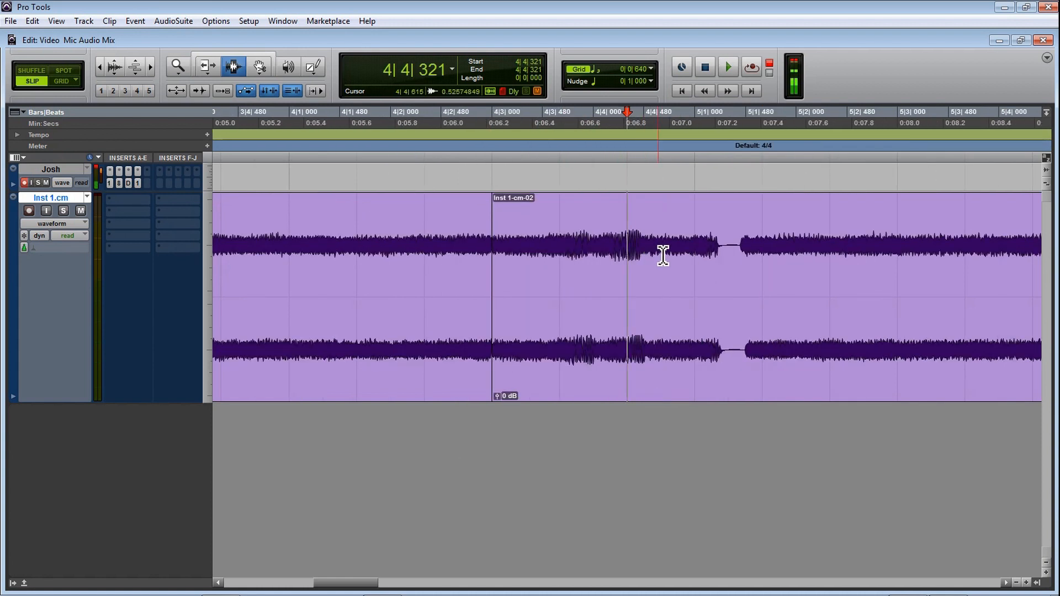
drag(482, 246, 503, 248)
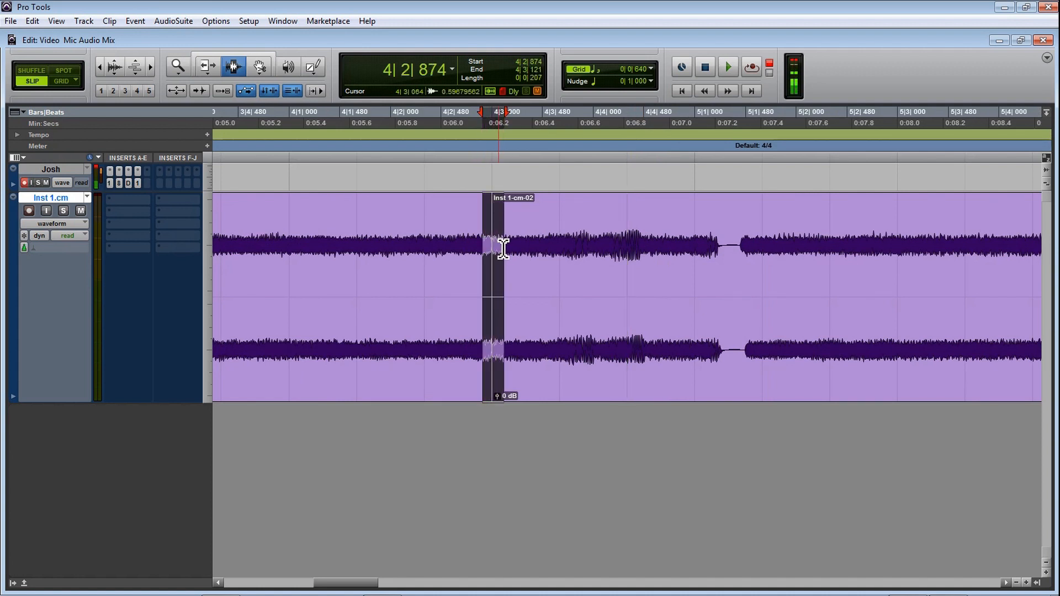
key(ctrl+f)
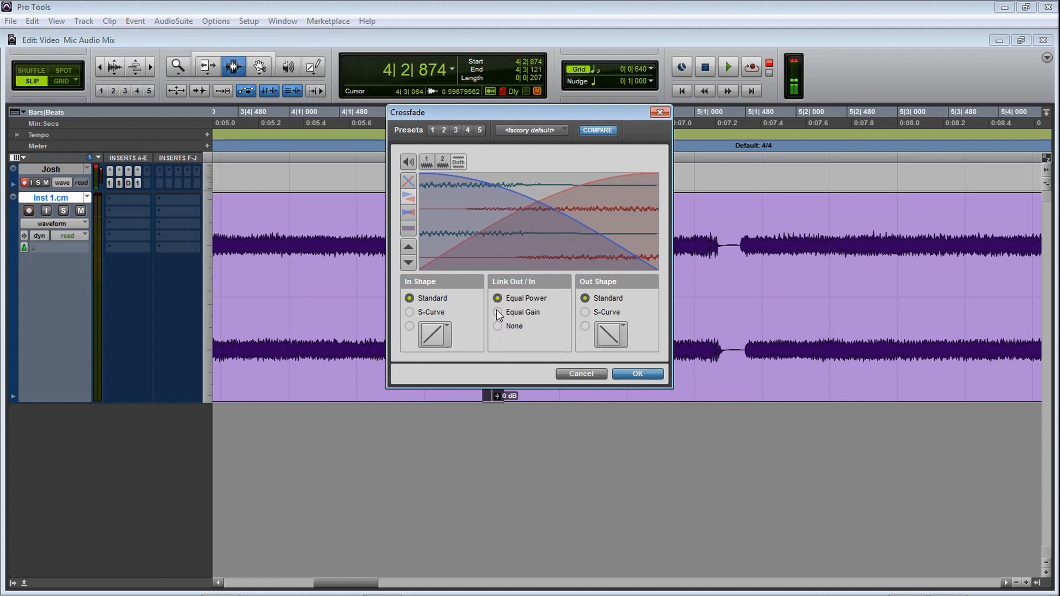
click(497, 312)
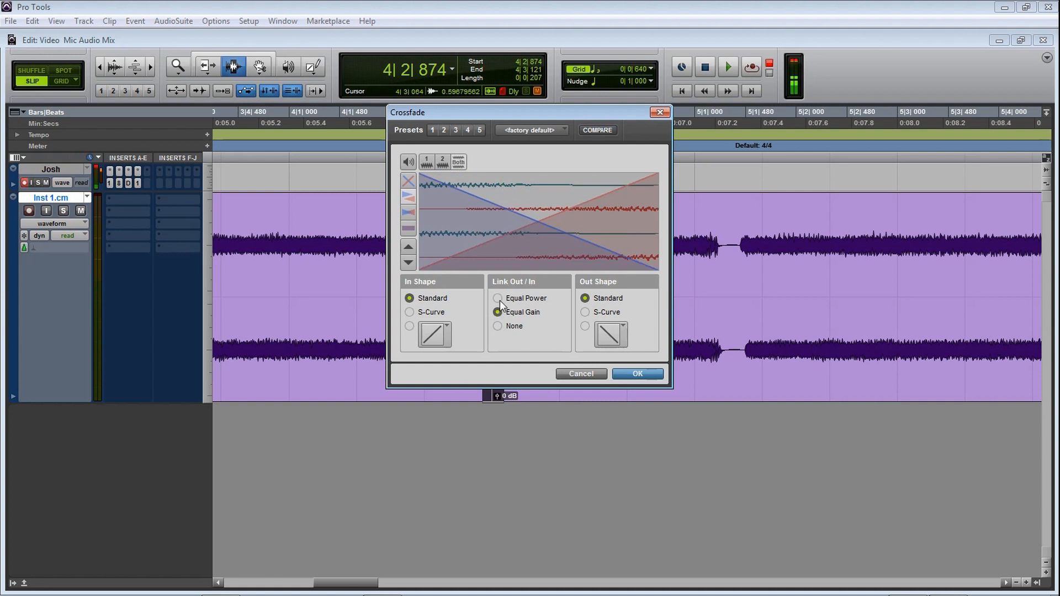
click(498, 298)
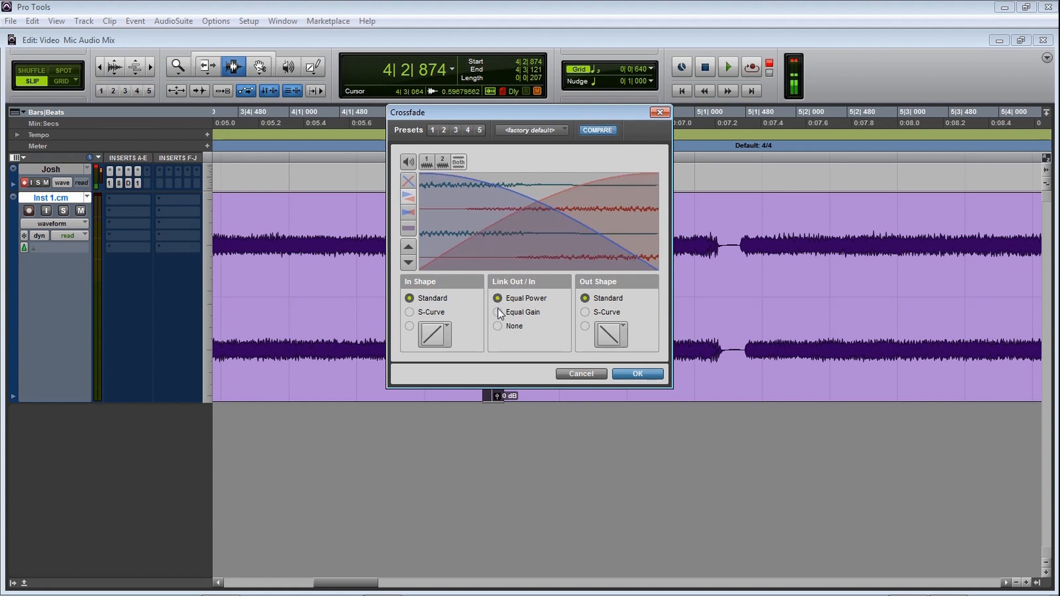
click(498, 312)
click(498, 299)
click(626, 374)
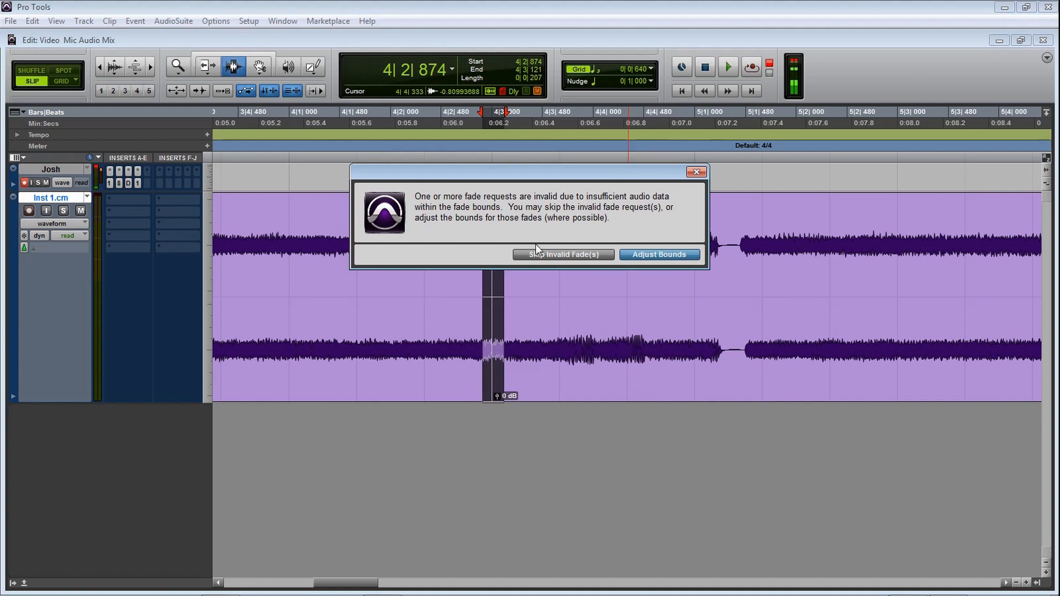
drag(587, 170, 538, 209)
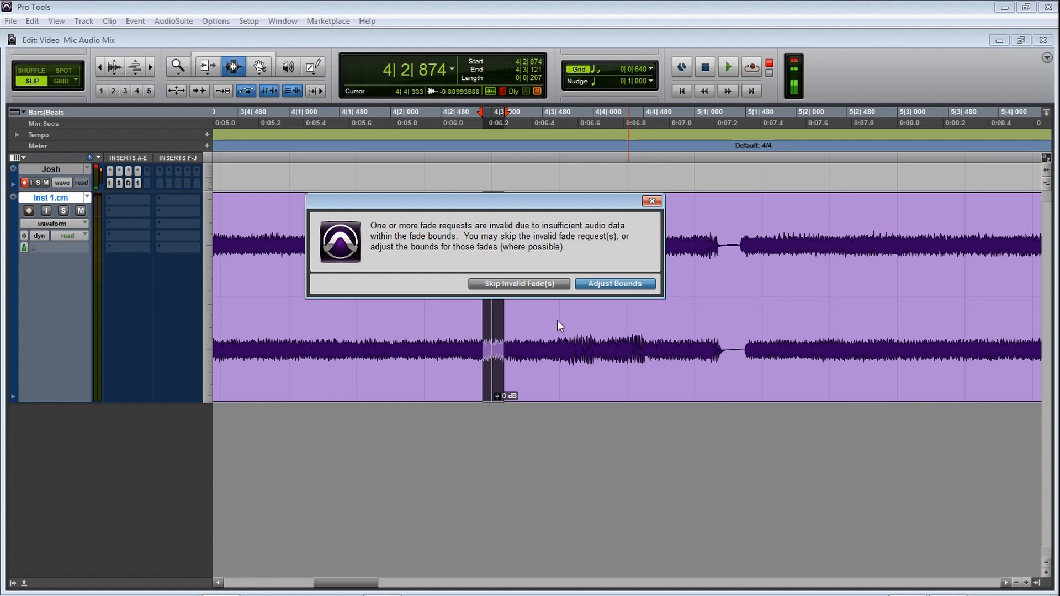
click(628, 282)
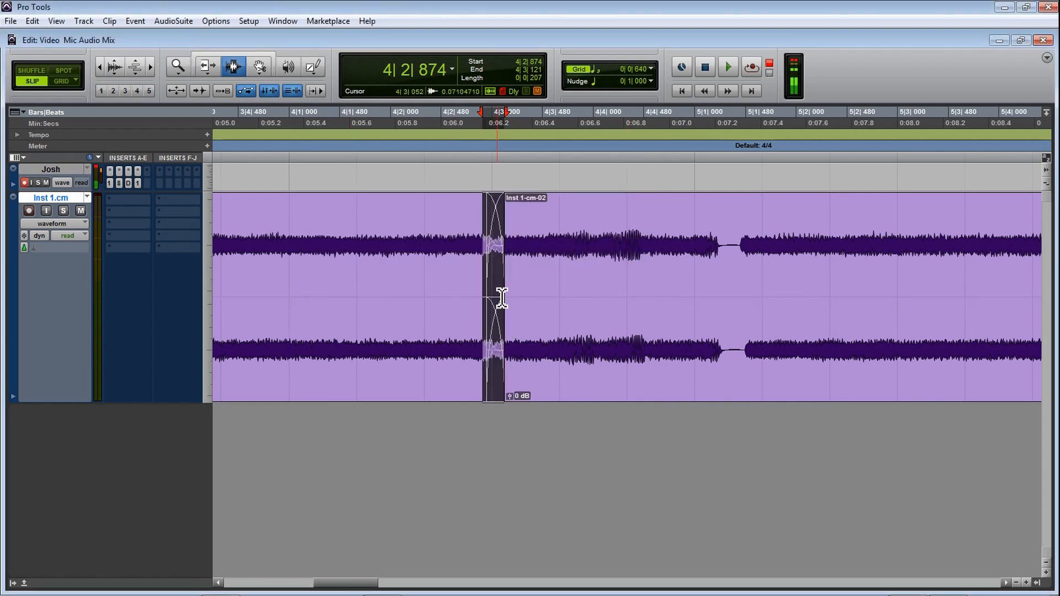
Step: Listen to the crossfaded join, starting playback from 3|4|499, 4|1|091 and 4|1|329
click(245, 269)
key(space)
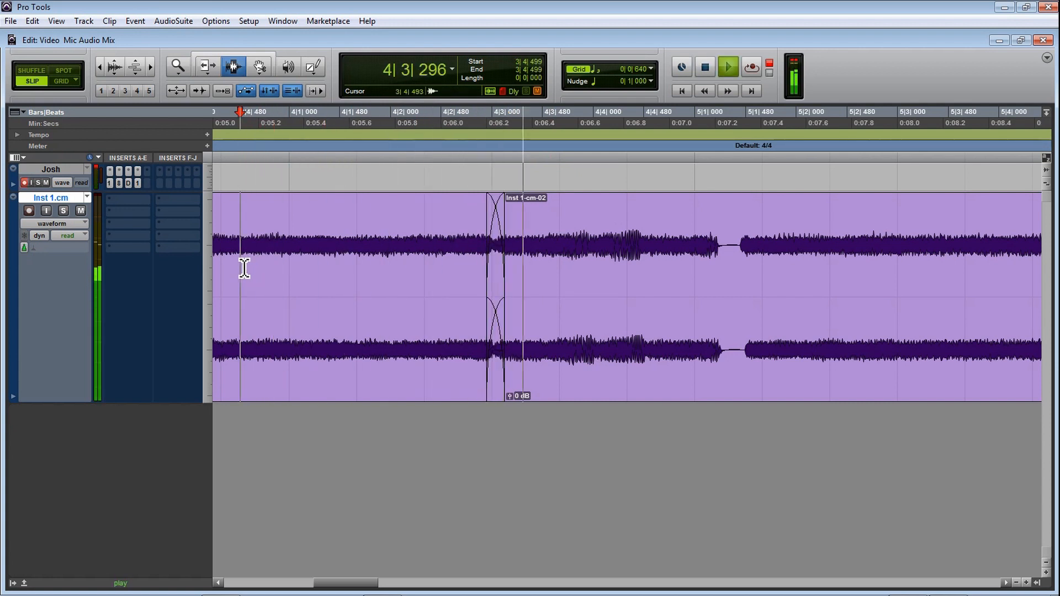
key(space)
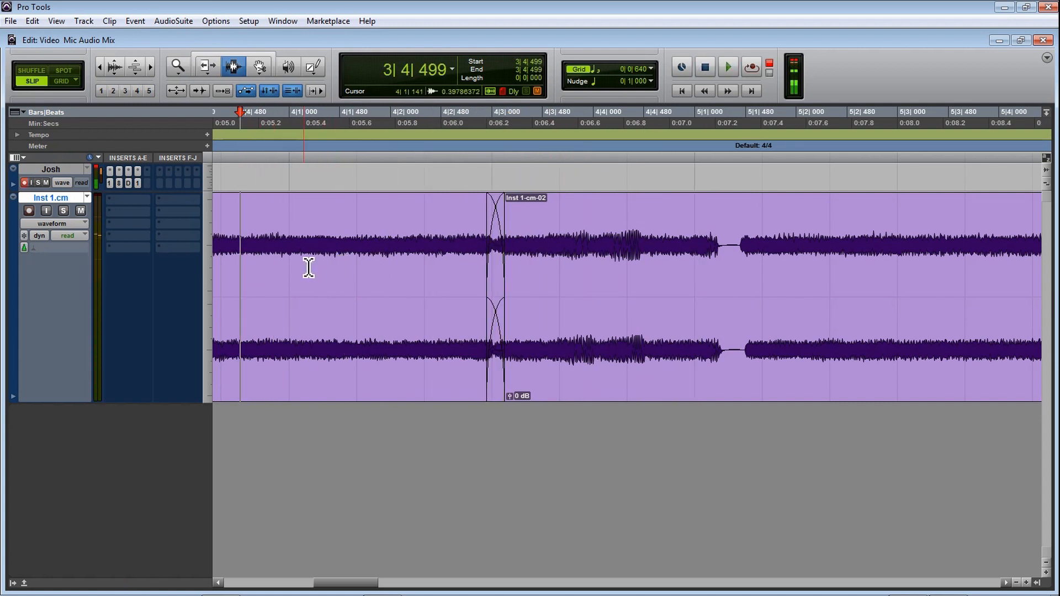
click(299, 268)
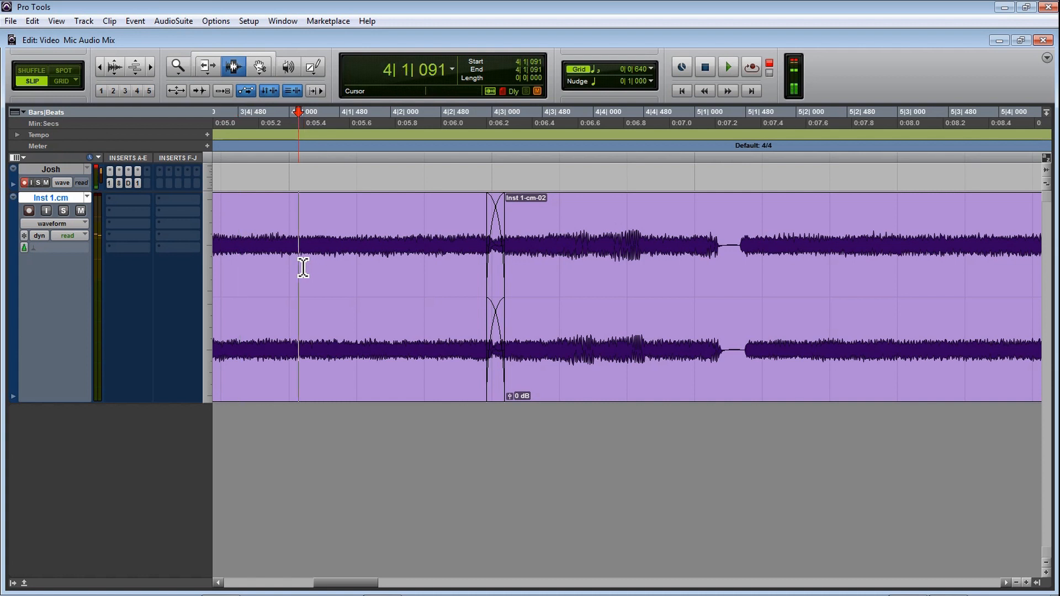
key(space)
key(space)
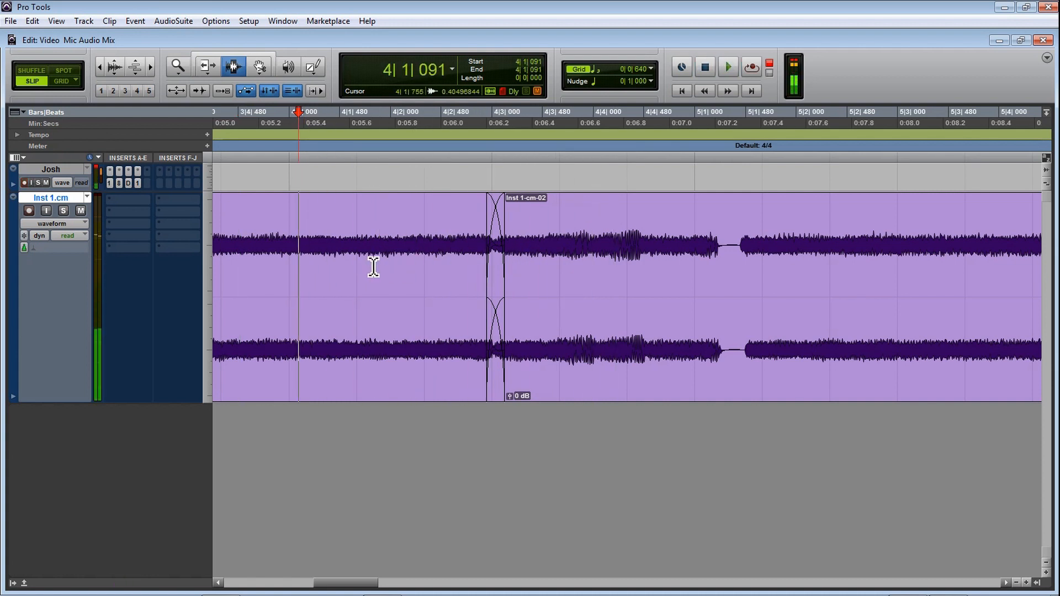
click(328, 269)
key(space)
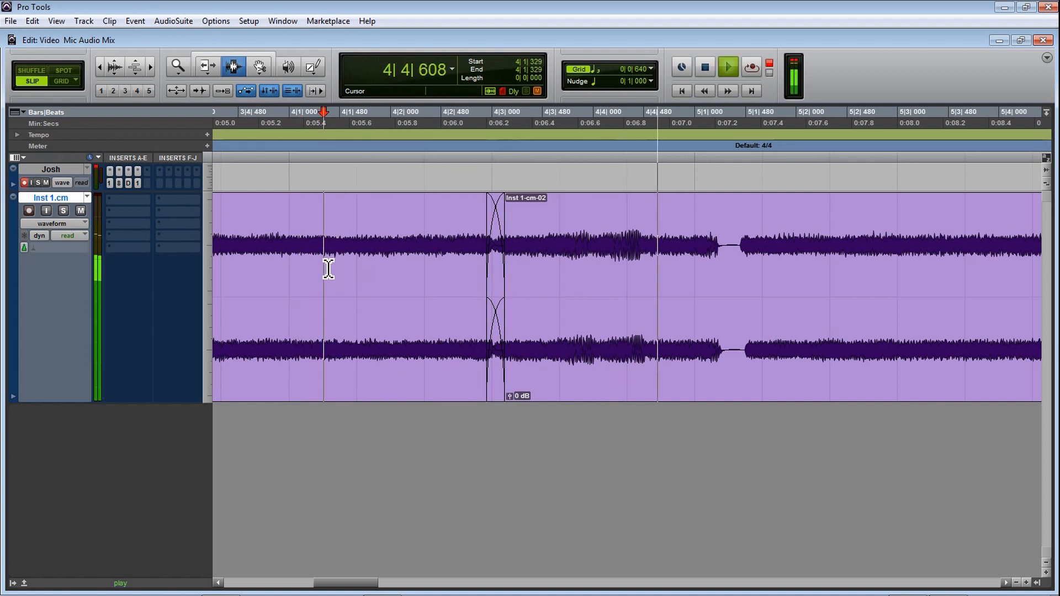
key(space)
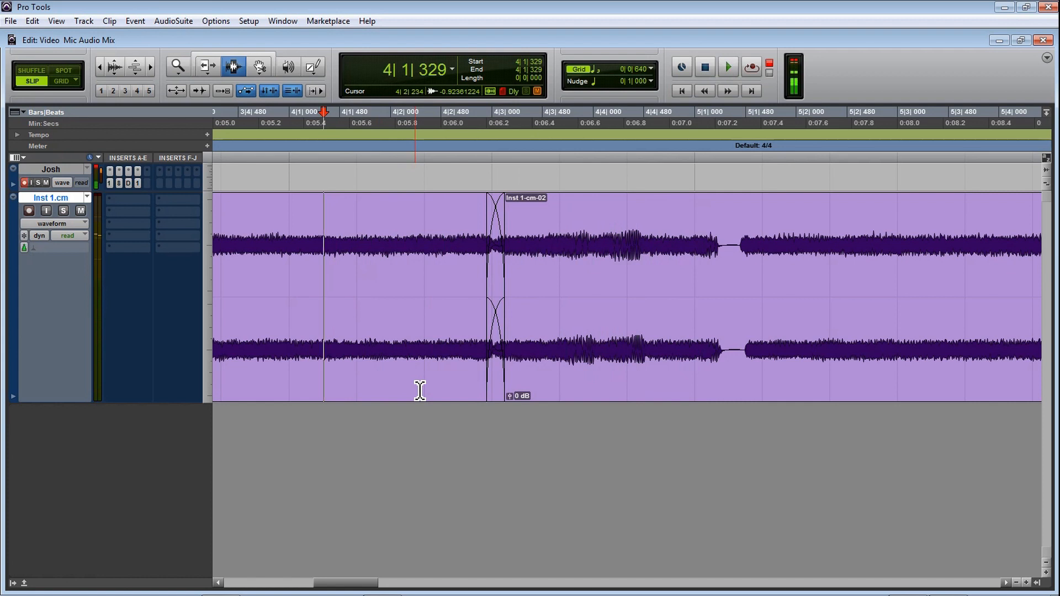
Step: Undo the crossfade and create a shorter one across the join from 4|2|893 to 4|3|071, adjusting the fade bounds
double_click(501, 287)
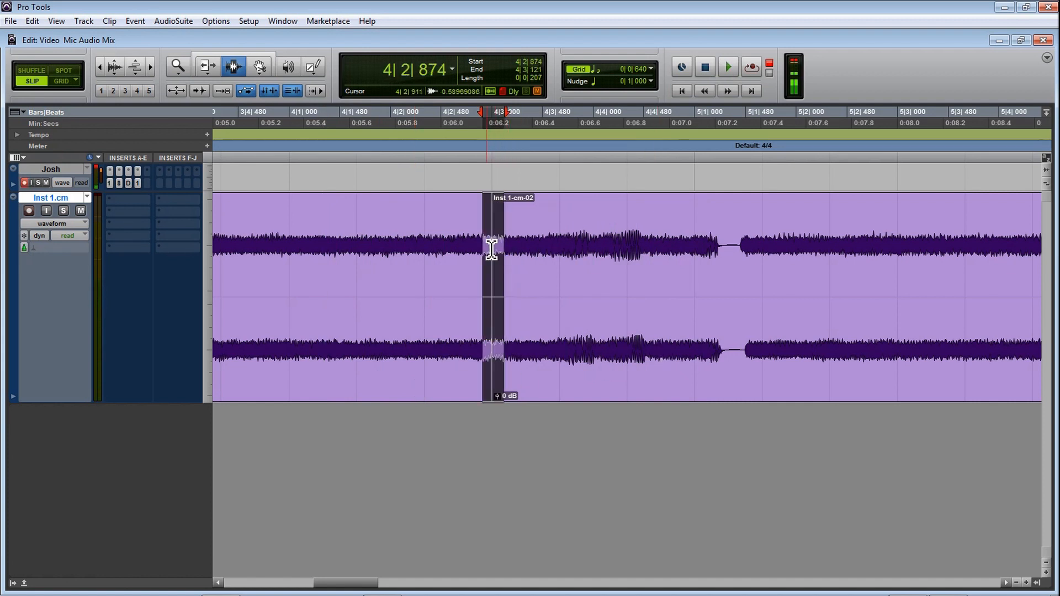
drag(487, 253, 500, 254)
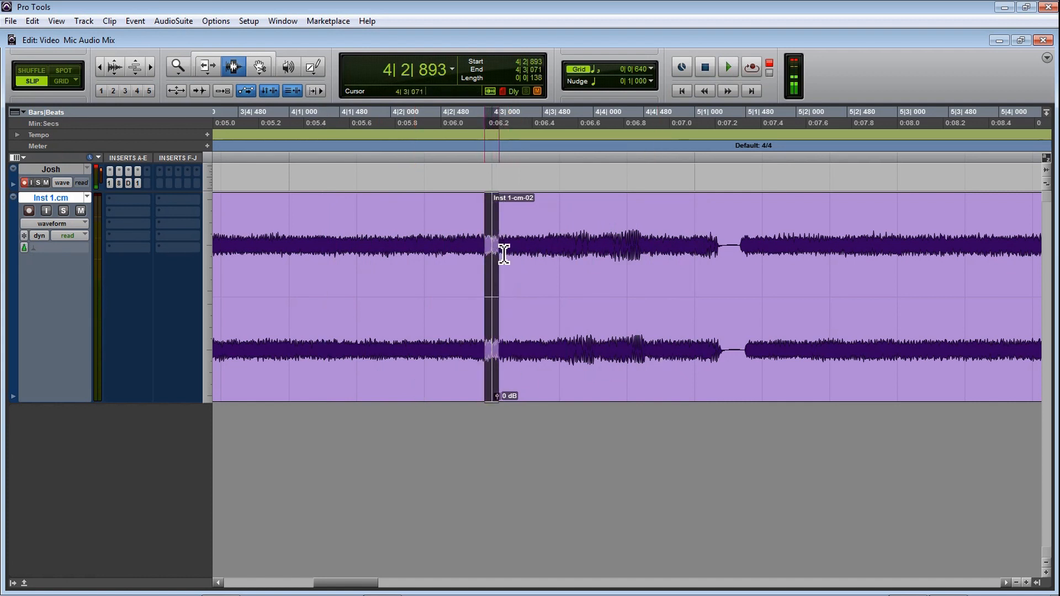
key(ctrl+f)
click(645, 369)
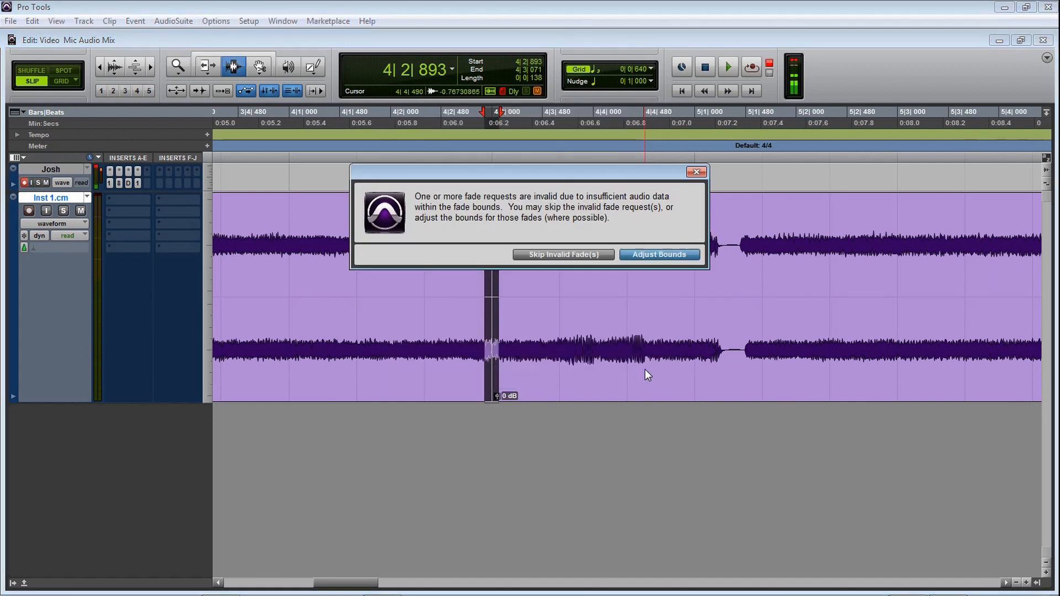
click(650, 254)
Step: Listen to the shorter crossfade, starting playback from 4|2|015 and 3|4|788
click(393, 267)
key(space)
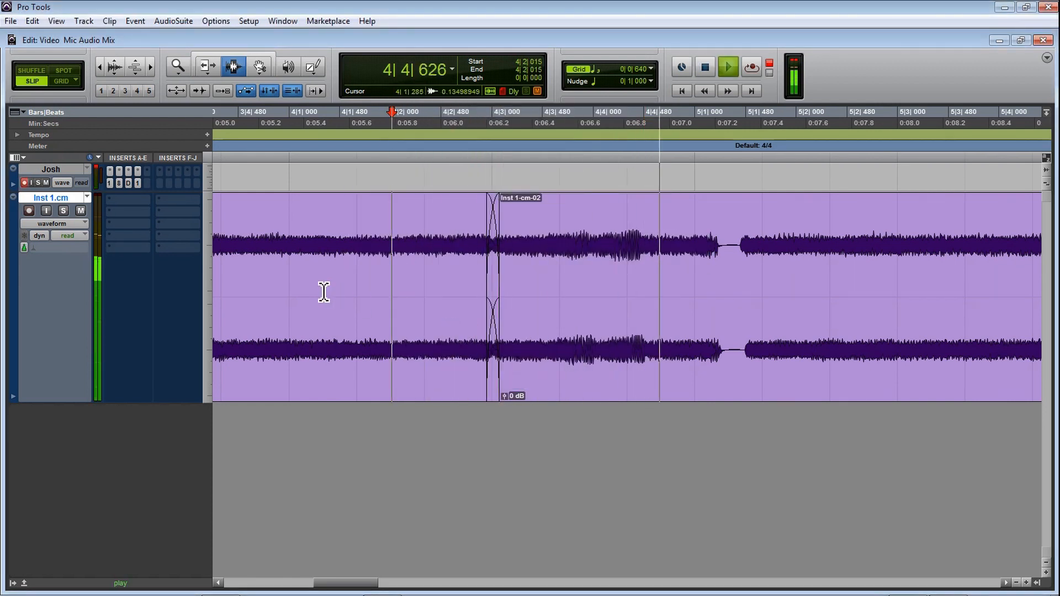
key(space)
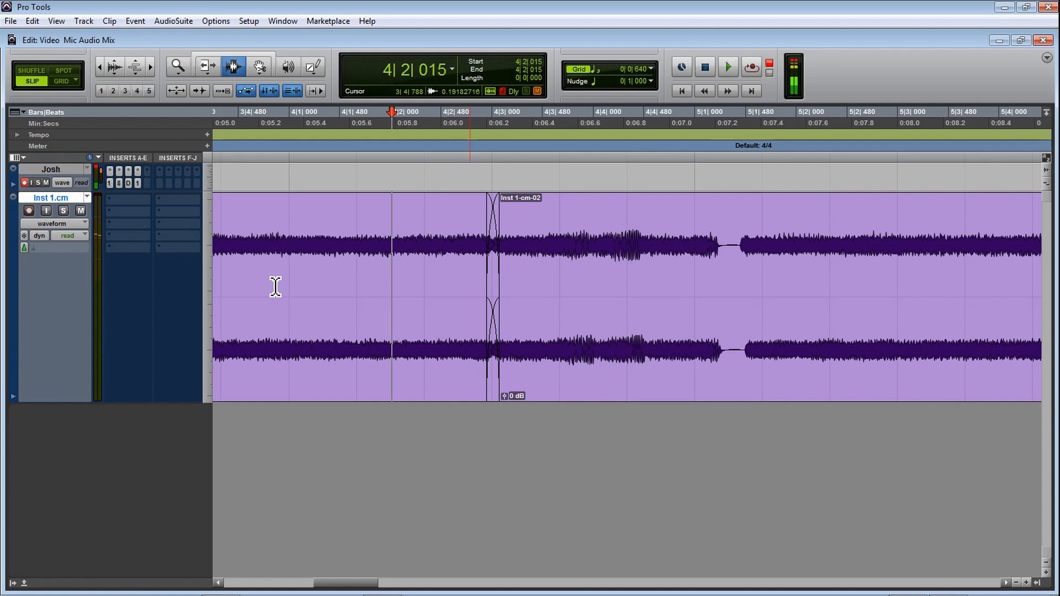
click(272, 286)
key(space)
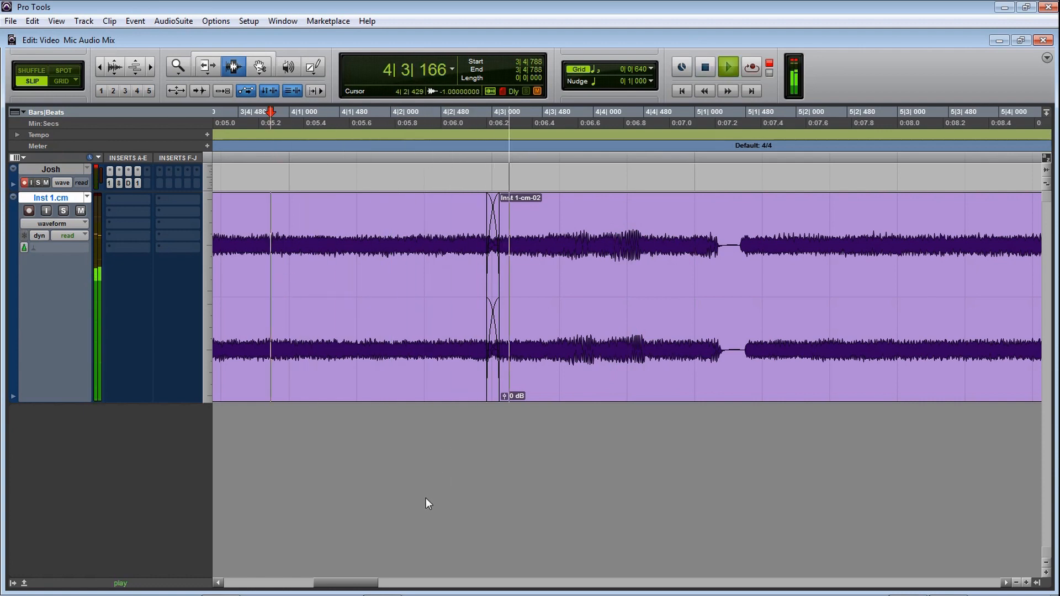
Step: Stop playback and crossfade the join near bar 7 from 7|2|943 to 7|3|025
key(space)
drag(367, 584, 399, 586)
key(r)
key(r)
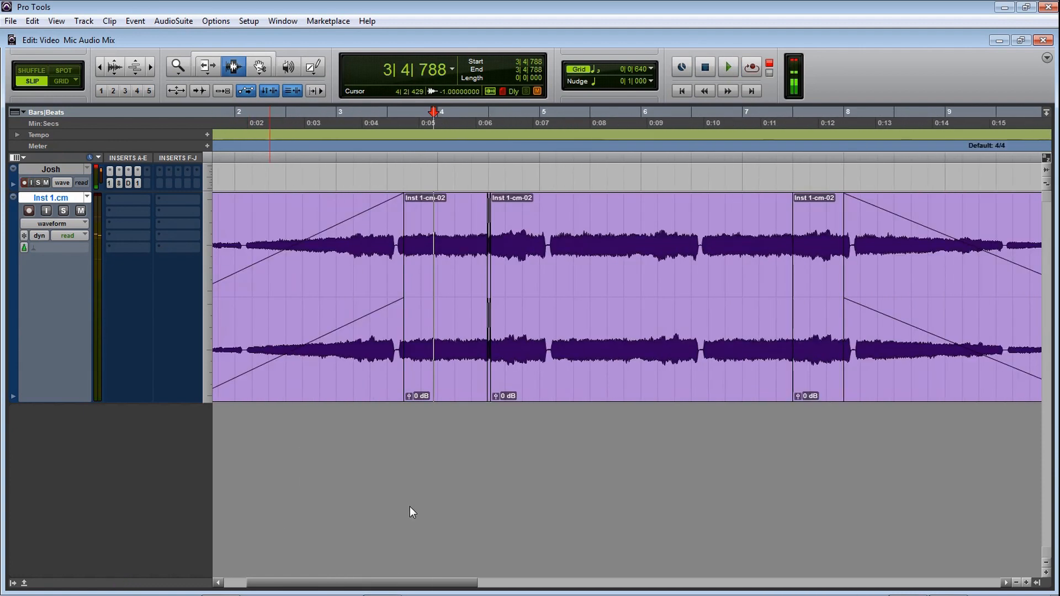
drag(466, 587, 576, 587)
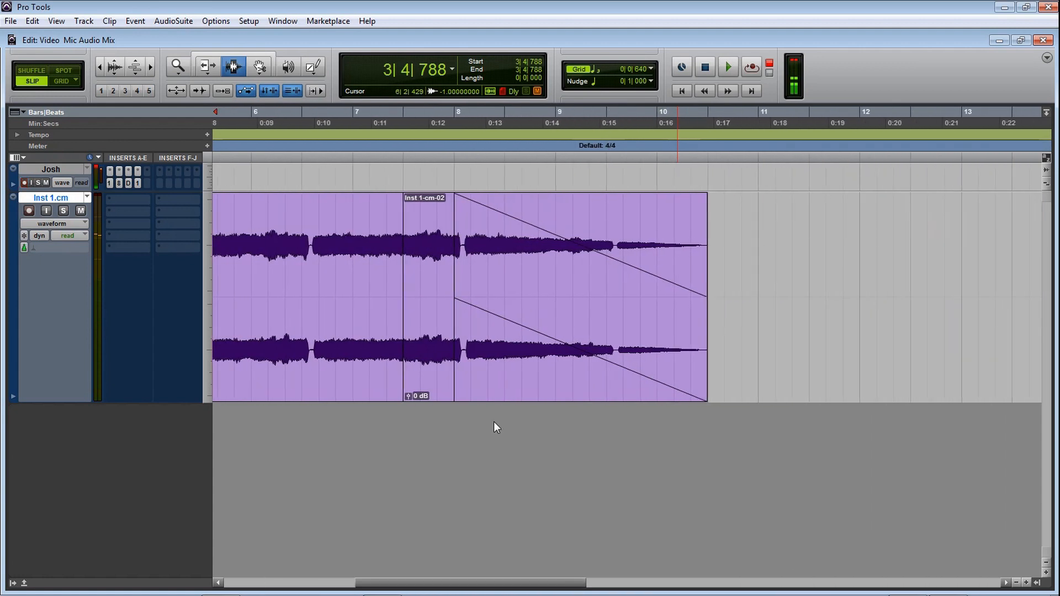
click(408, 322)
key(t)
key(t)
key(t)
key(t)
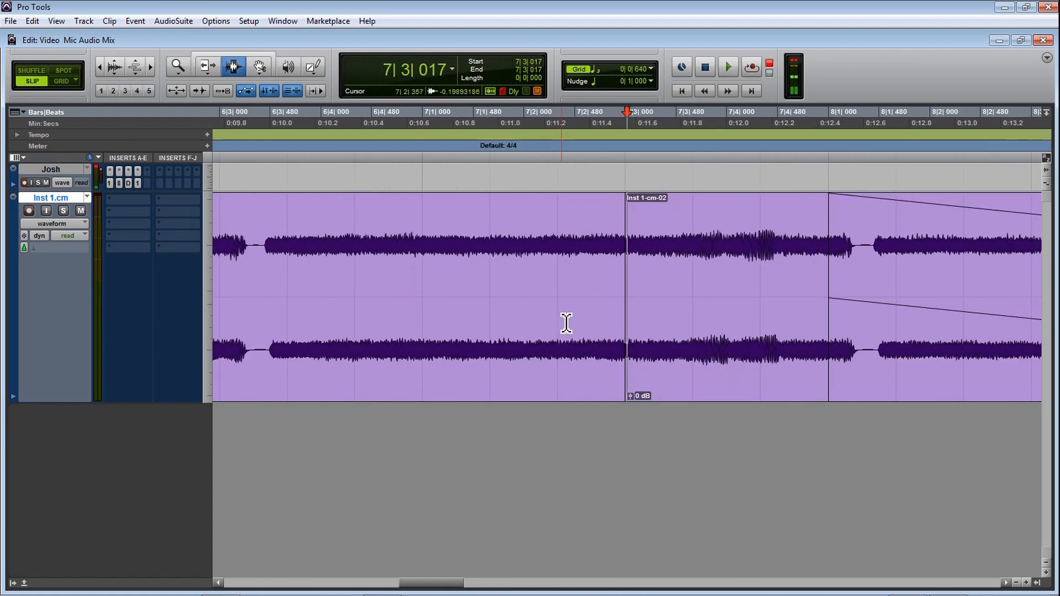
drag(615, 225, 635, 226)
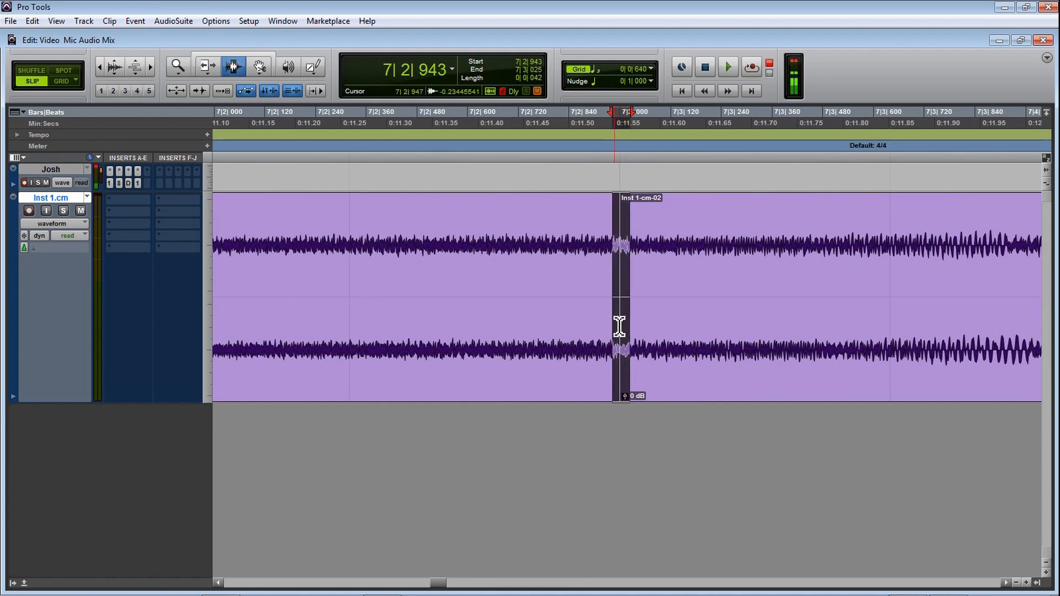
key(ctrl+f)
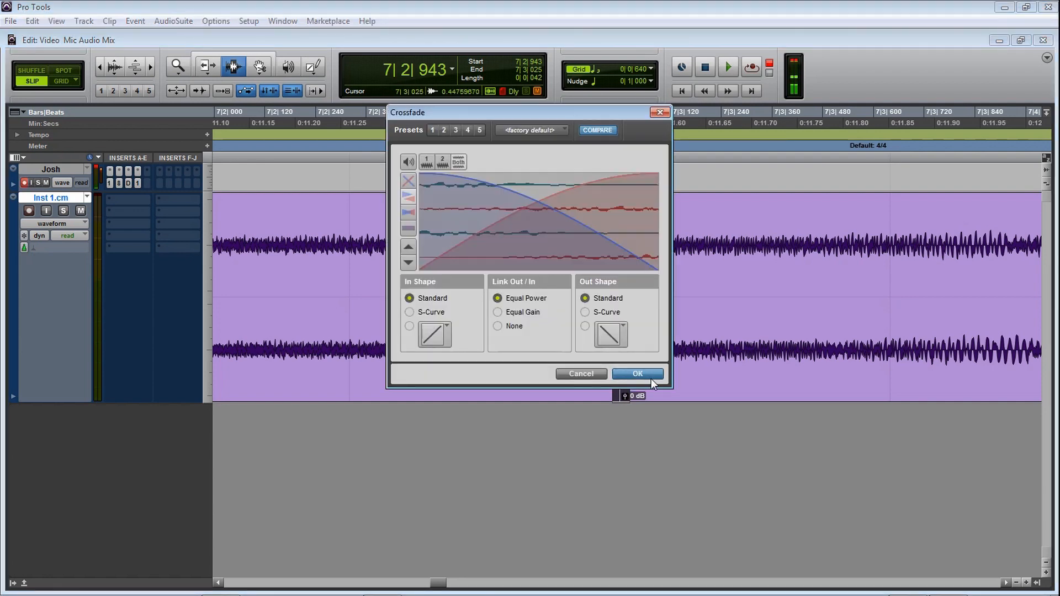
click(637, 374)
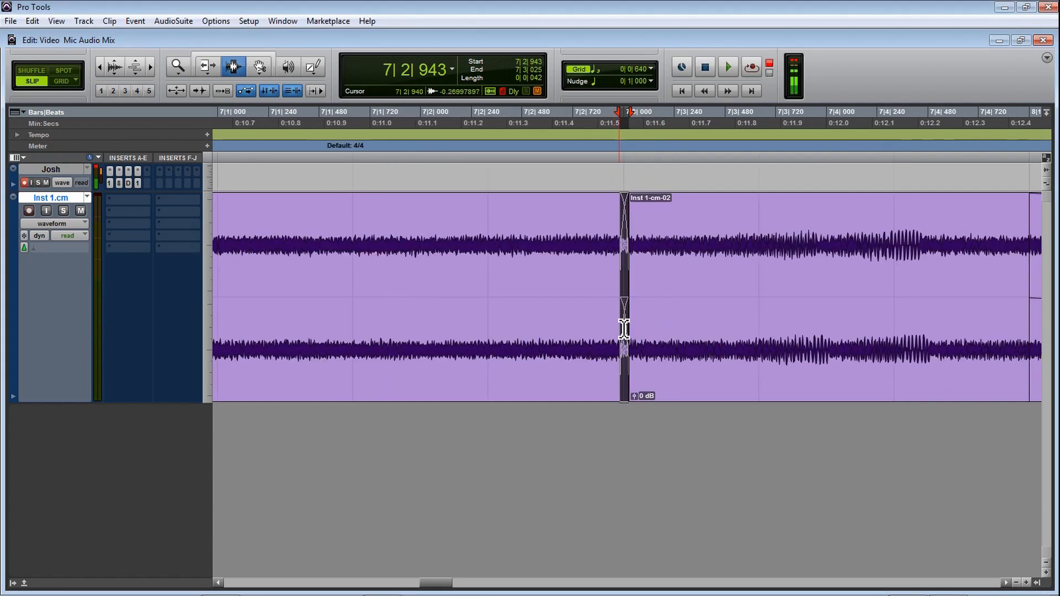
Step: Listen to the crossfaded join near 7|3, starting playback from 7|2|864, 7|1|270 and 6|3|829
click(605, 284)
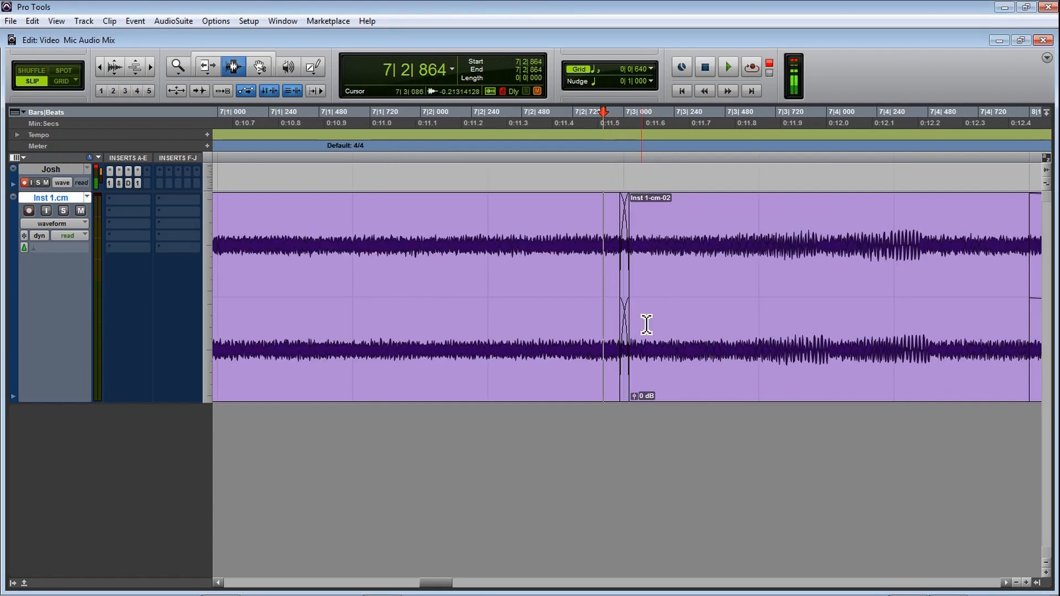
key(space)
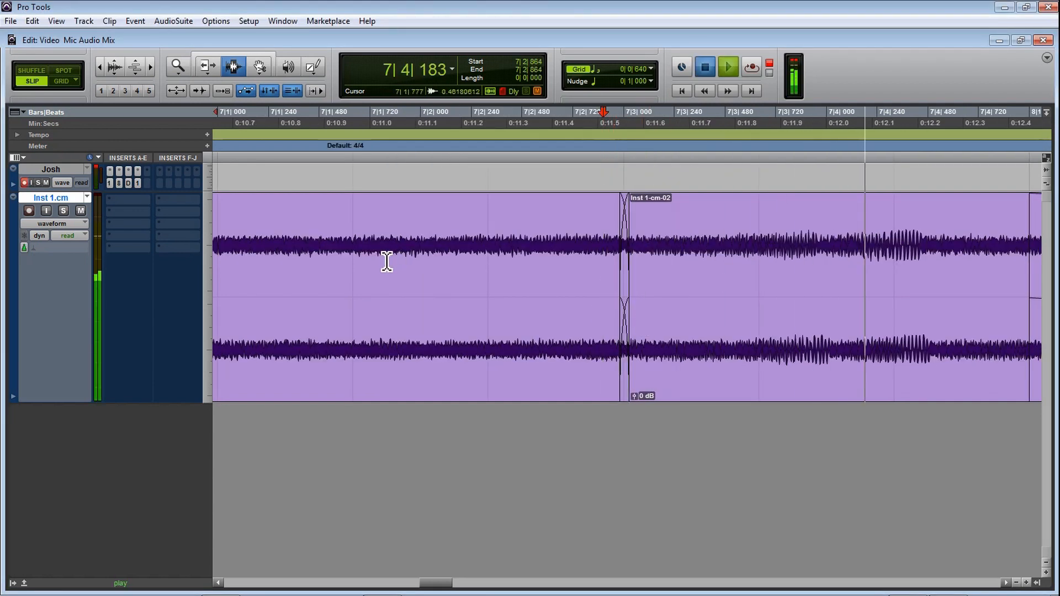
key(space)
click(277, 288)
key(space)
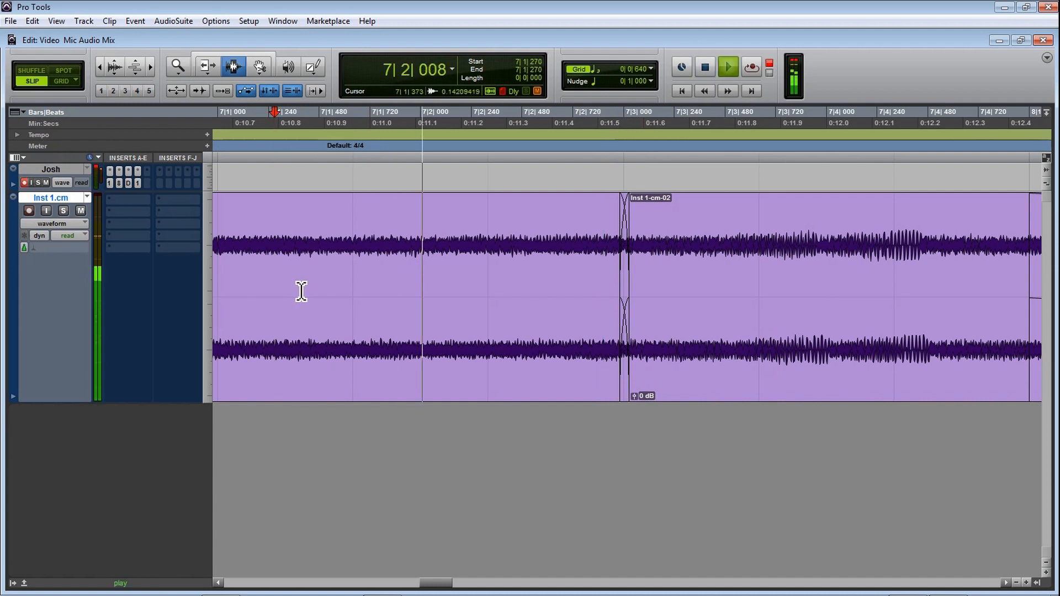
key(space)
key(r)
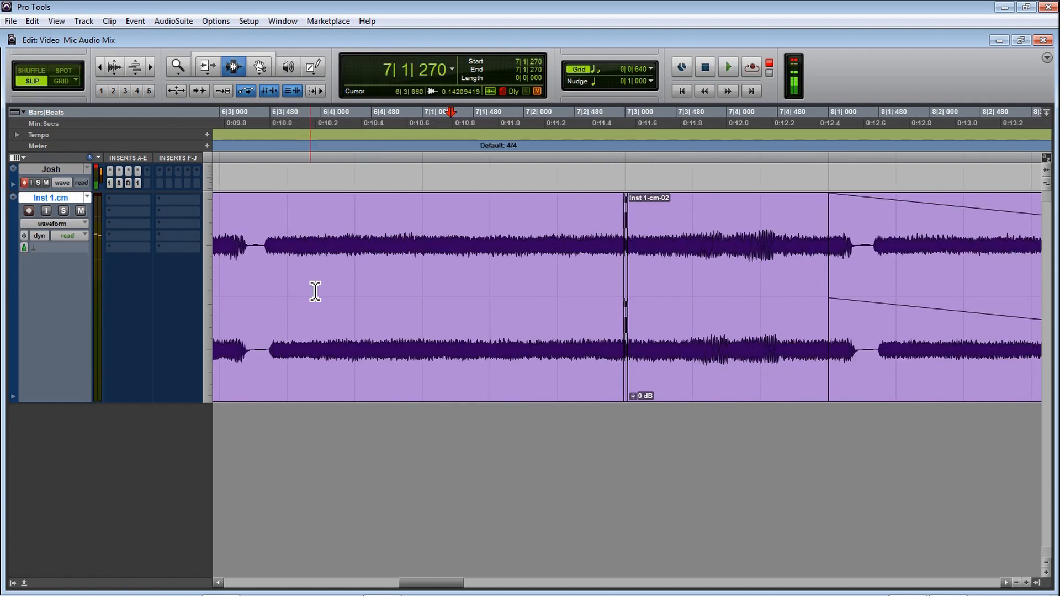
click(307, 293)
key(space)
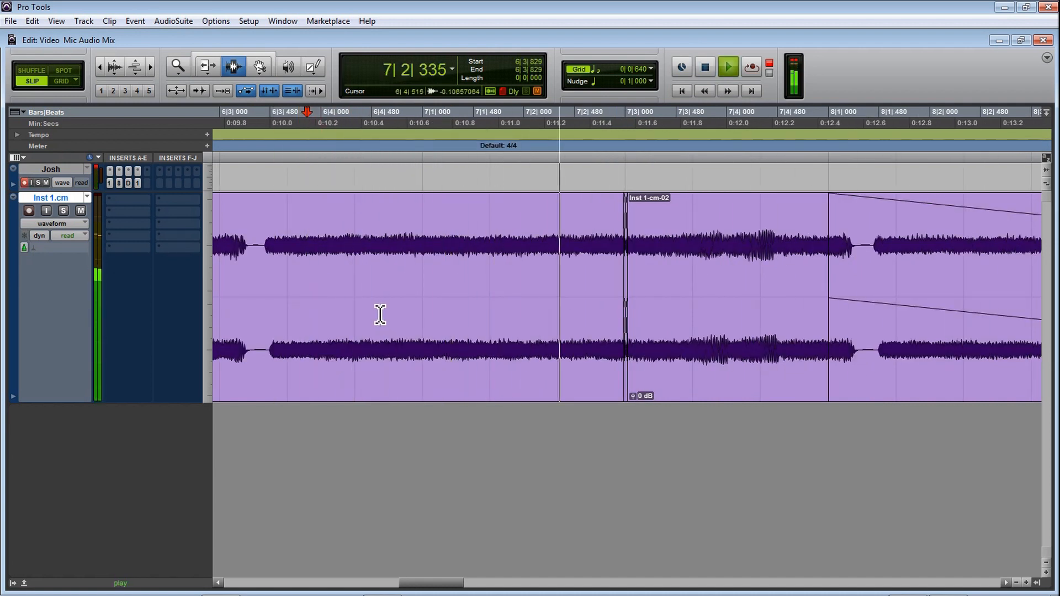
key(space)
Step: Select 1|2|745 to 1|3|287 at the start of the fade-in and examine it, the crossfade near 4|3 and the complete clip sequence
key(r)
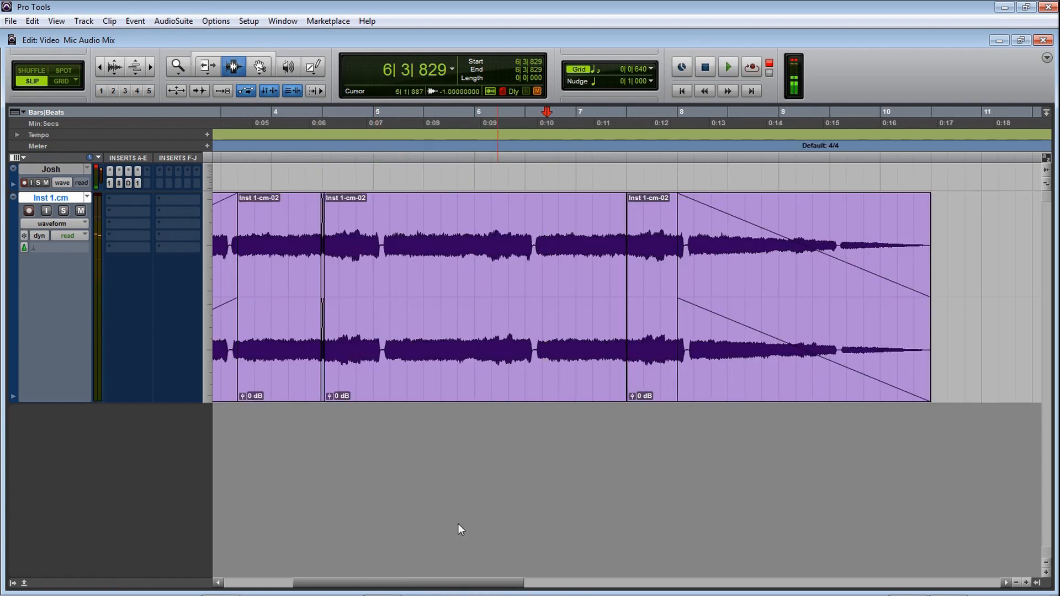
key(r)
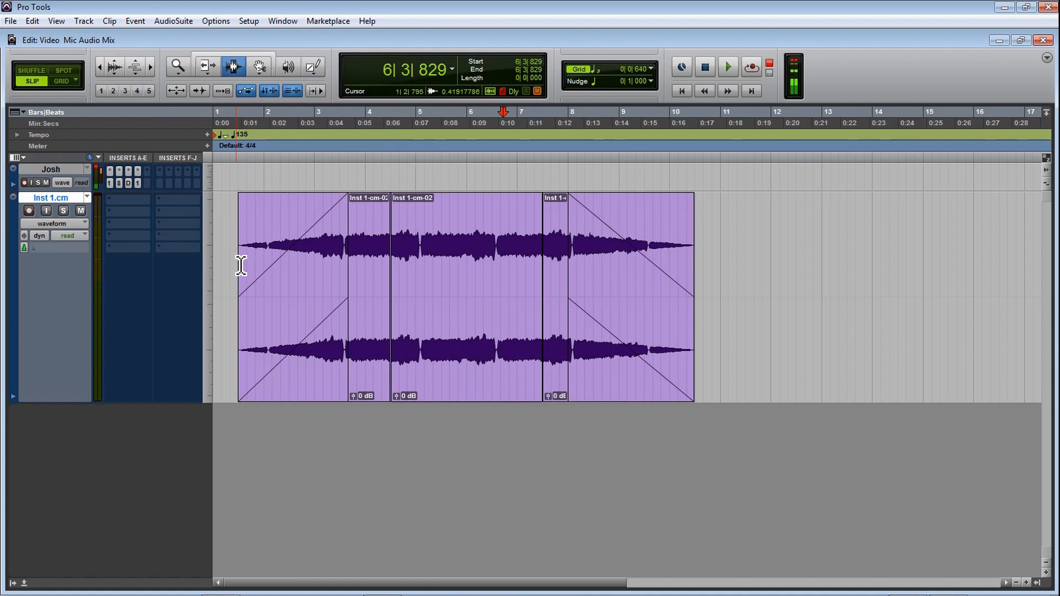
drag(239, 265, 246, 260)
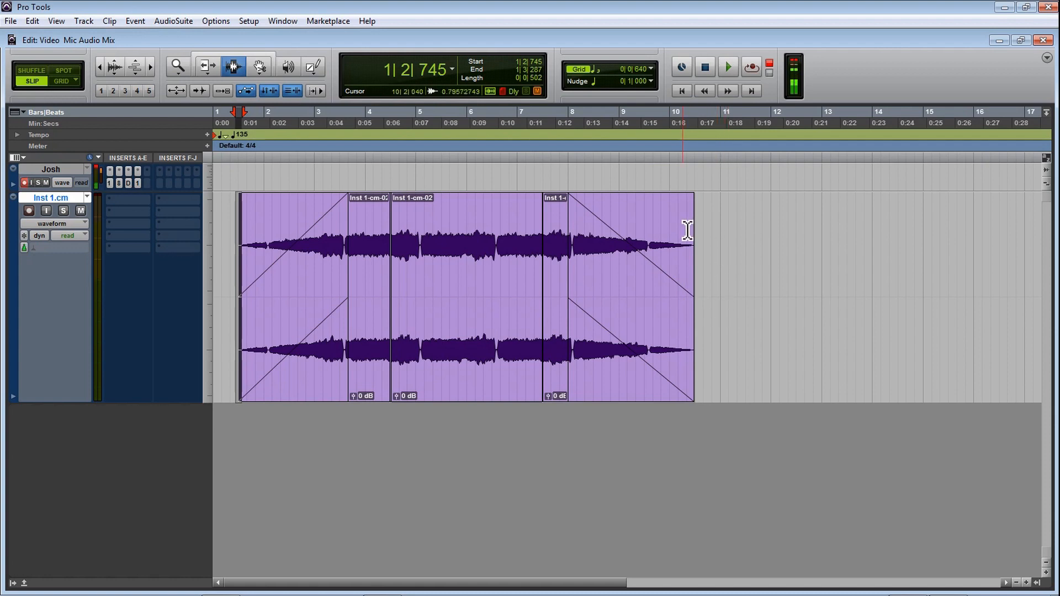
scroll(523, 259, up, 4)
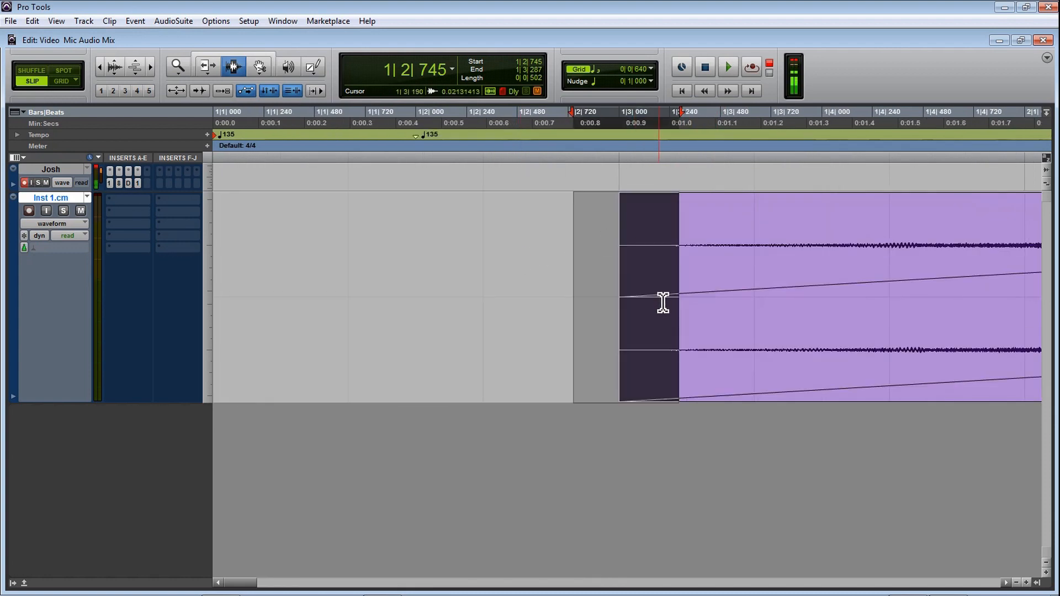
scroll(641, 291, right, 4)
scroll(628, 285, right, 8)
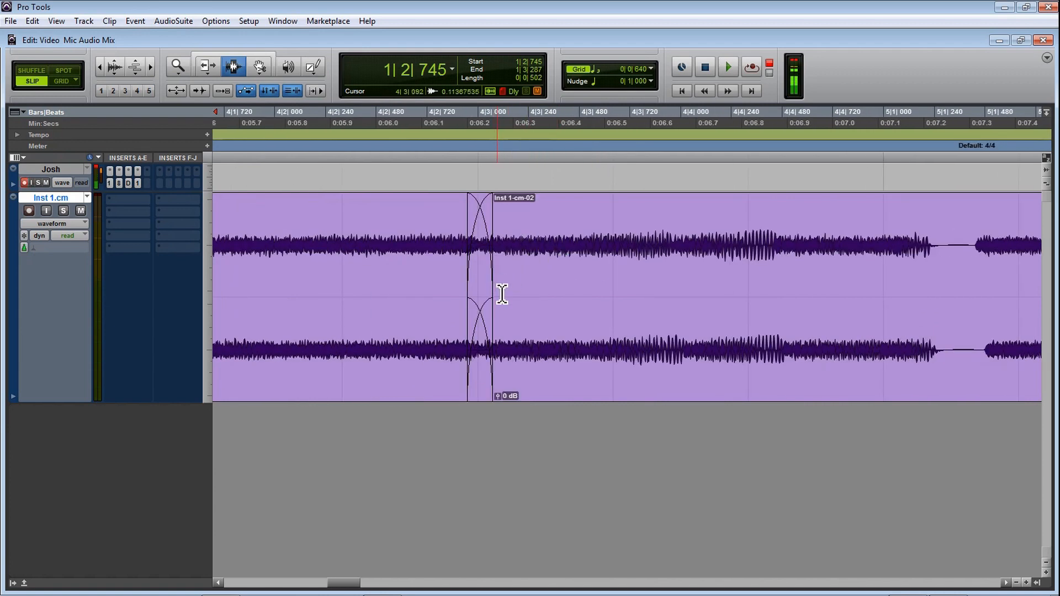
scroll(502, 294, down, 4)
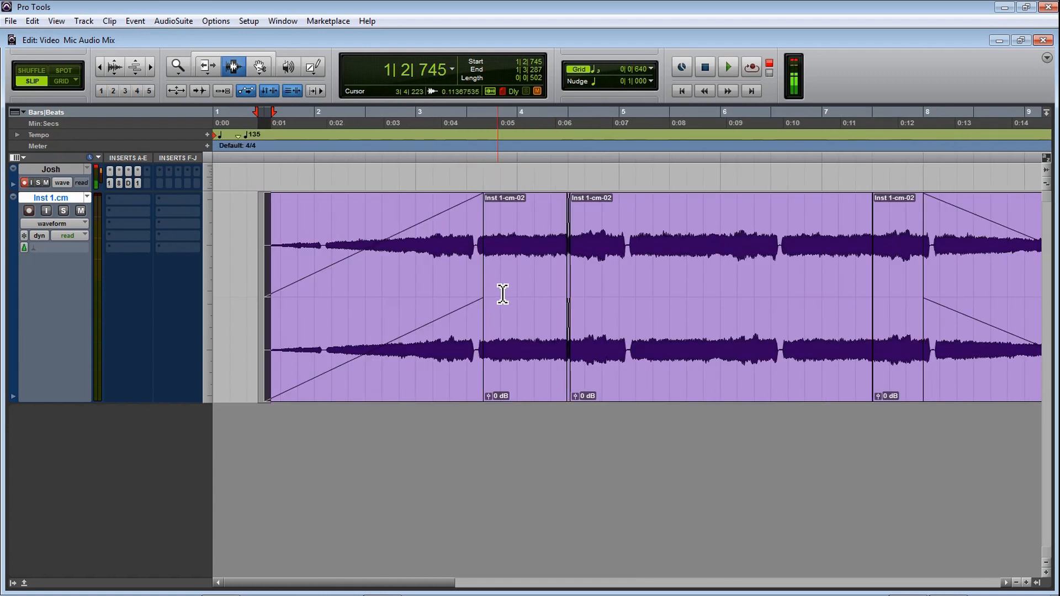
scroll(513, 294, down, 2)
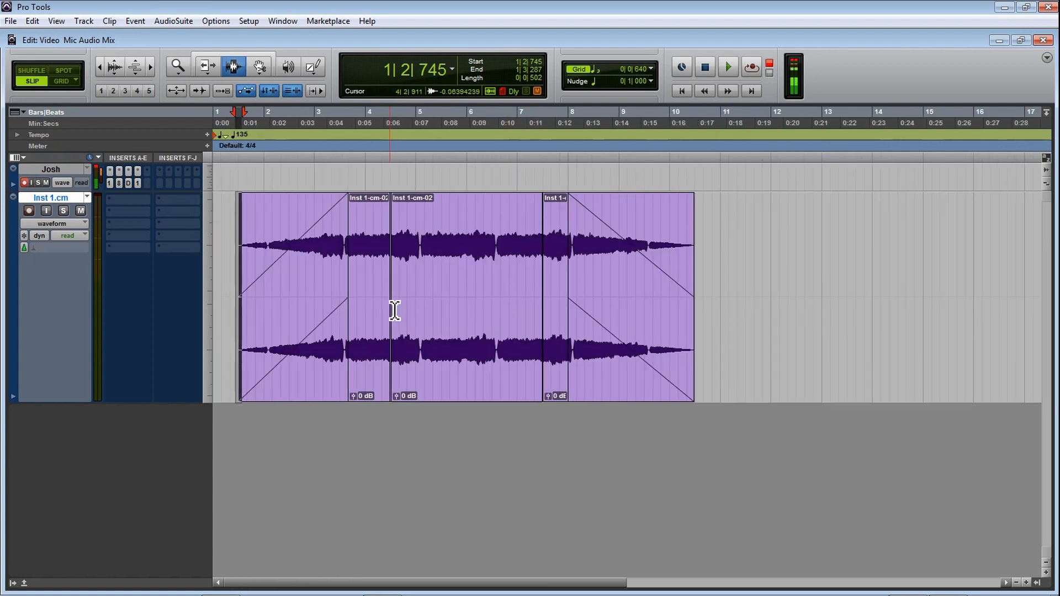
scroll(437, 303, up, 1)
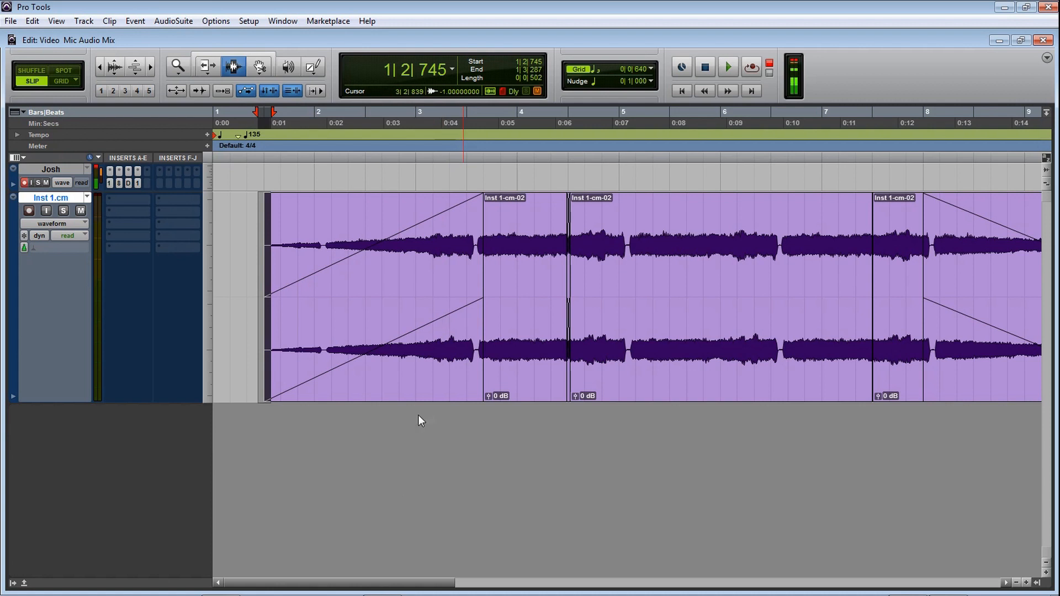
Step: Play the edited sequence from 1|2|695 through the crossfades and fade-out, stop playback and review the whole arrangement
click(261, 321)
key(space)
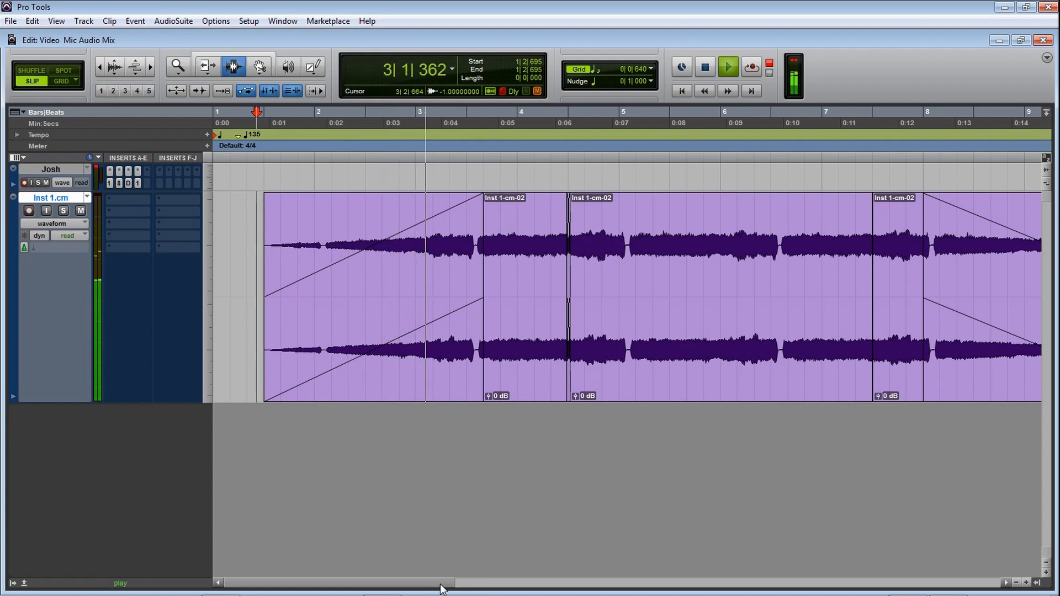
drag(469, 584, 651, 595)
key(space)
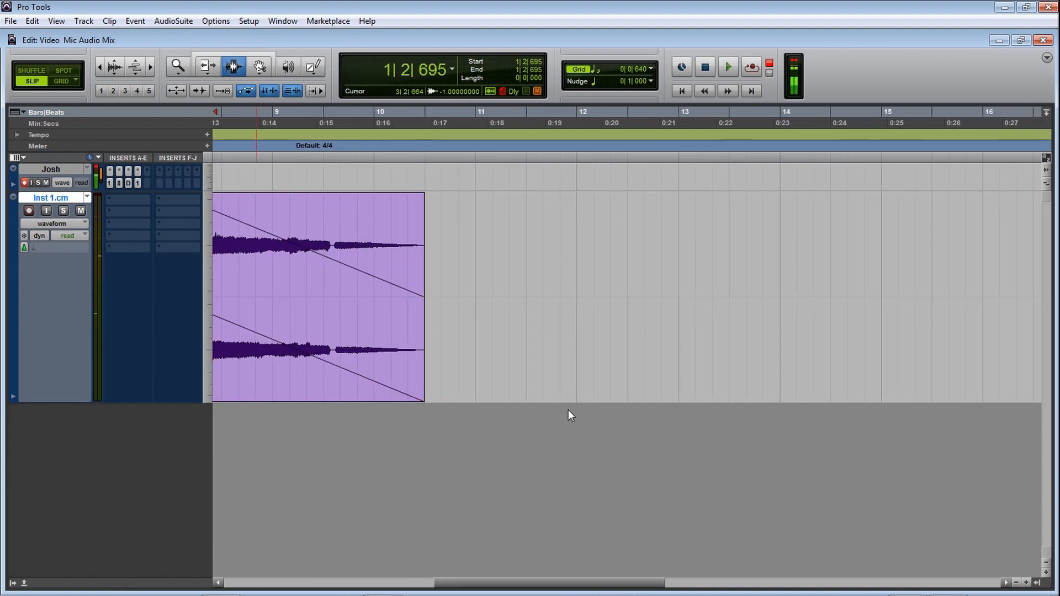
key(ctrl+[)
drag(573, 582, 499, 582)
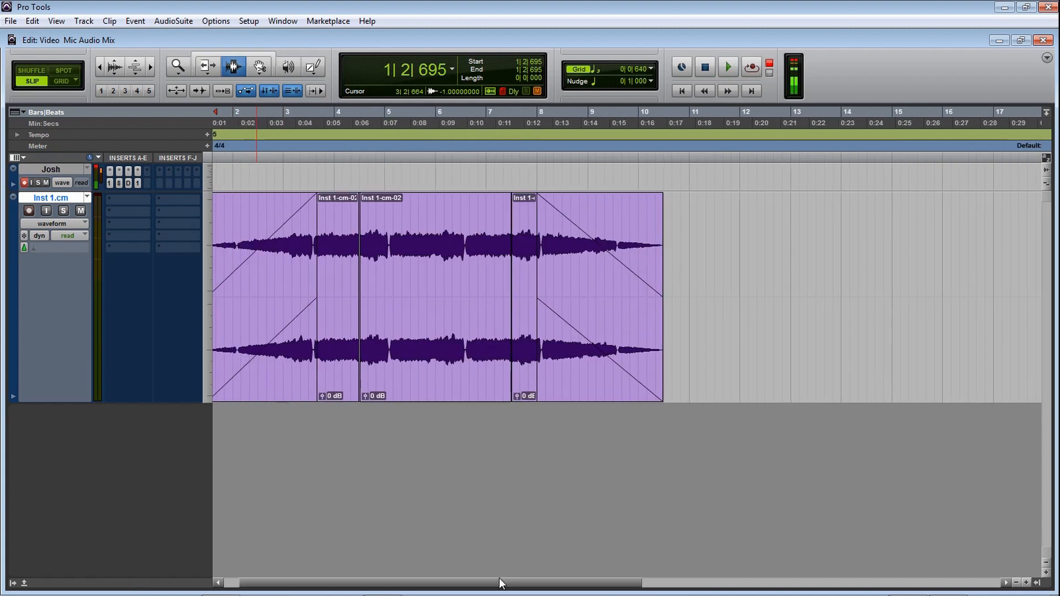
drag(499, 581, 449, 584)
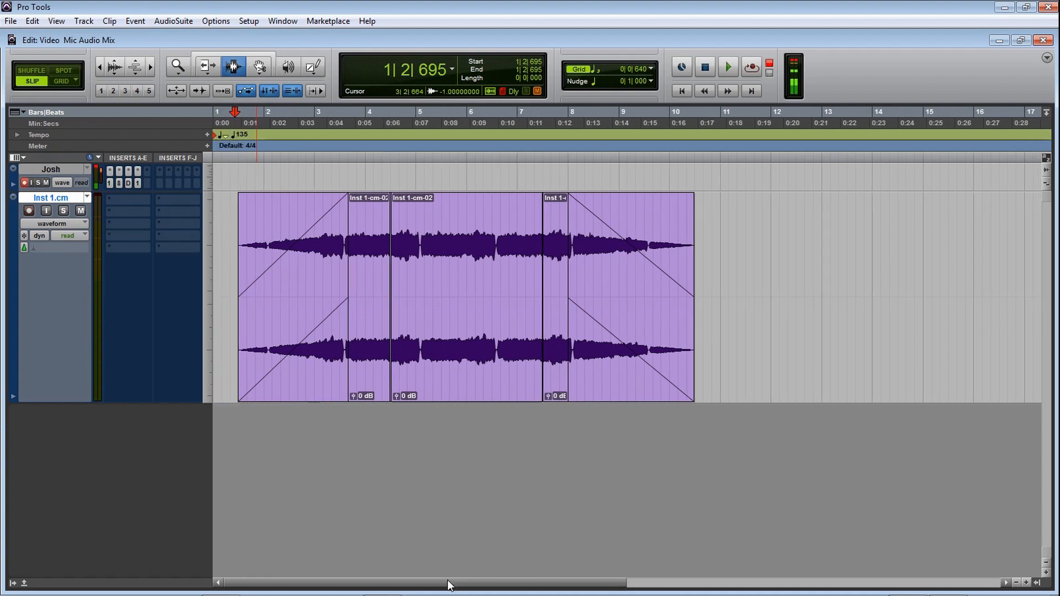